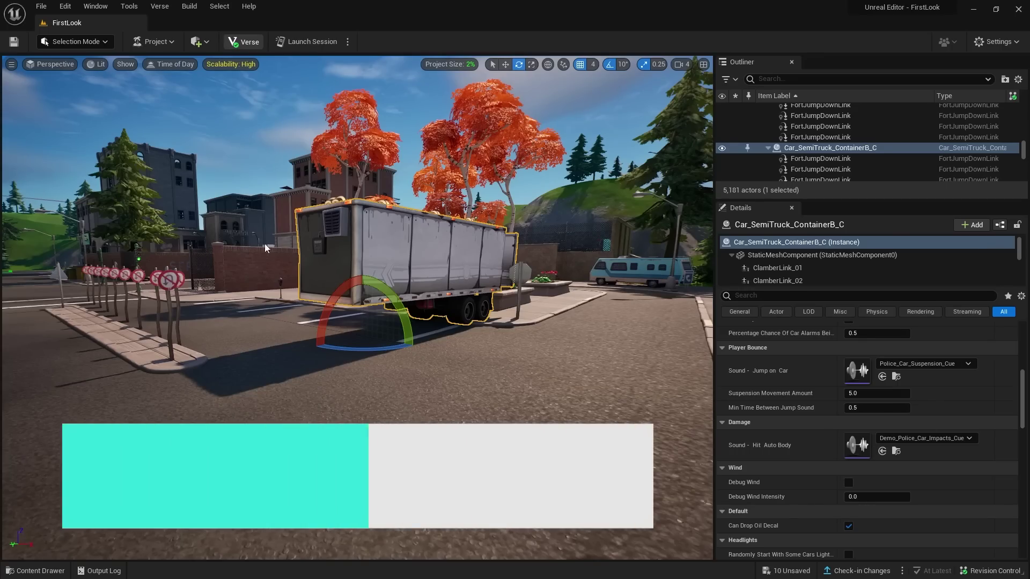
Set the NewBlueprint actor's Building Attachment Type to the second attachment option offered
click(869, 453)
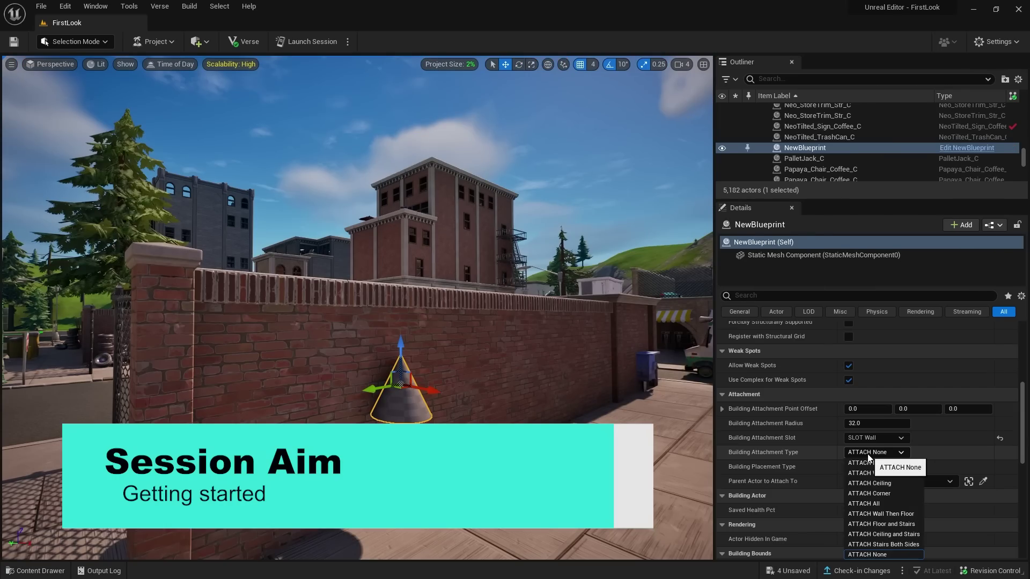
click(882, 474)
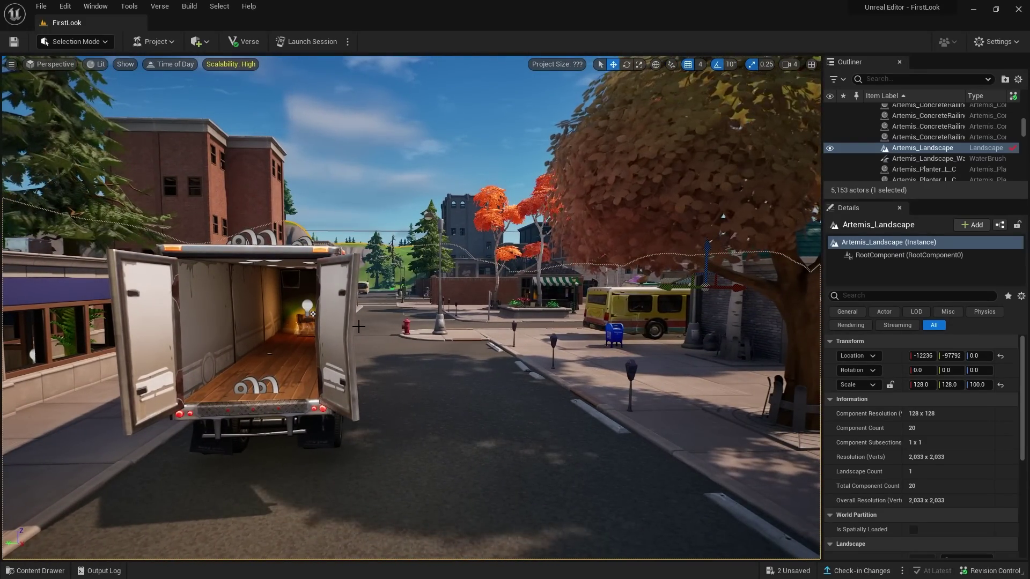
Look around the city street in the level and review the available editor modes and project options
key(w)
right_drag(359, 326, 536, 333)
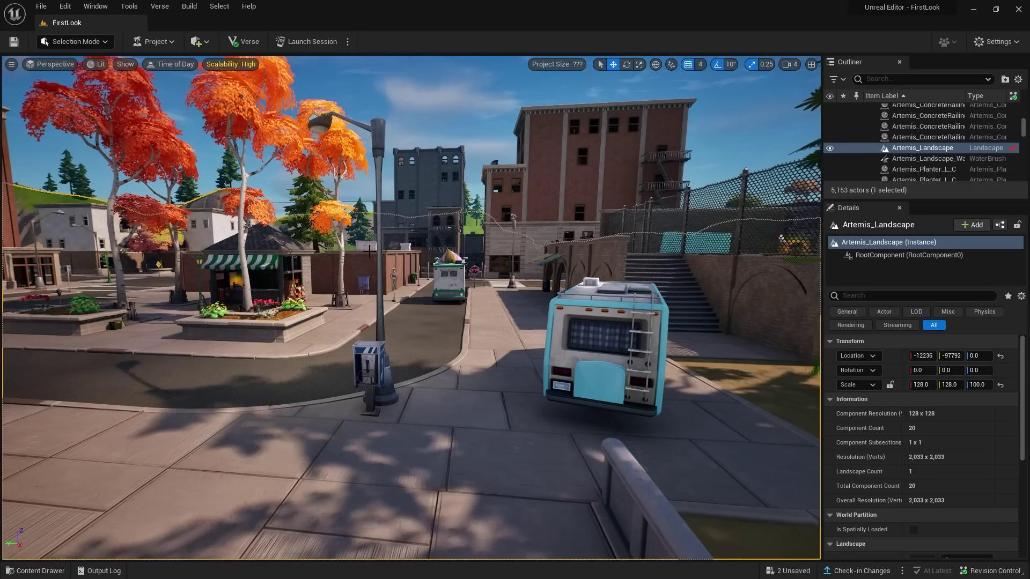
click(102, 45)
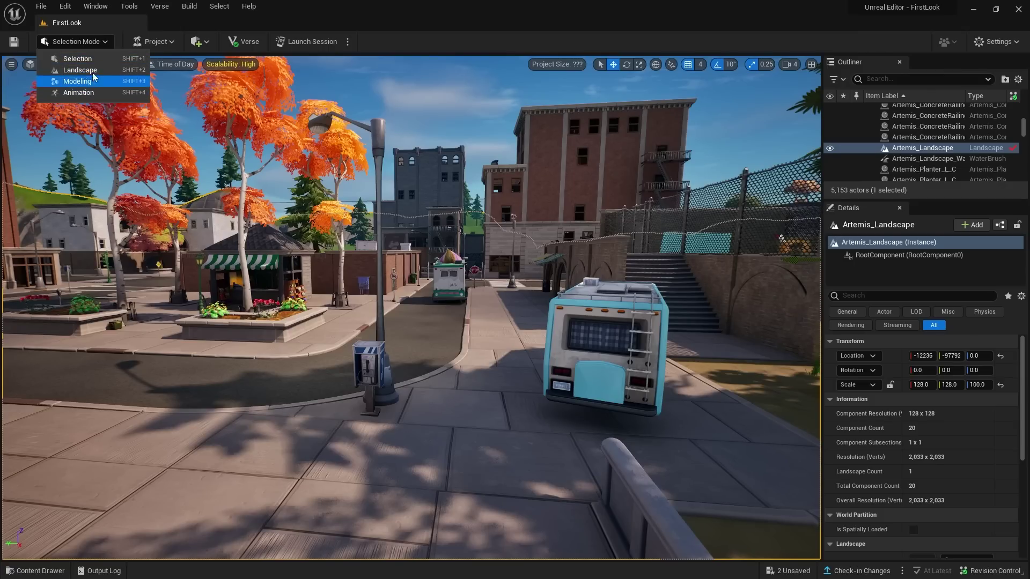
click(92, 44)
click(163, 46)
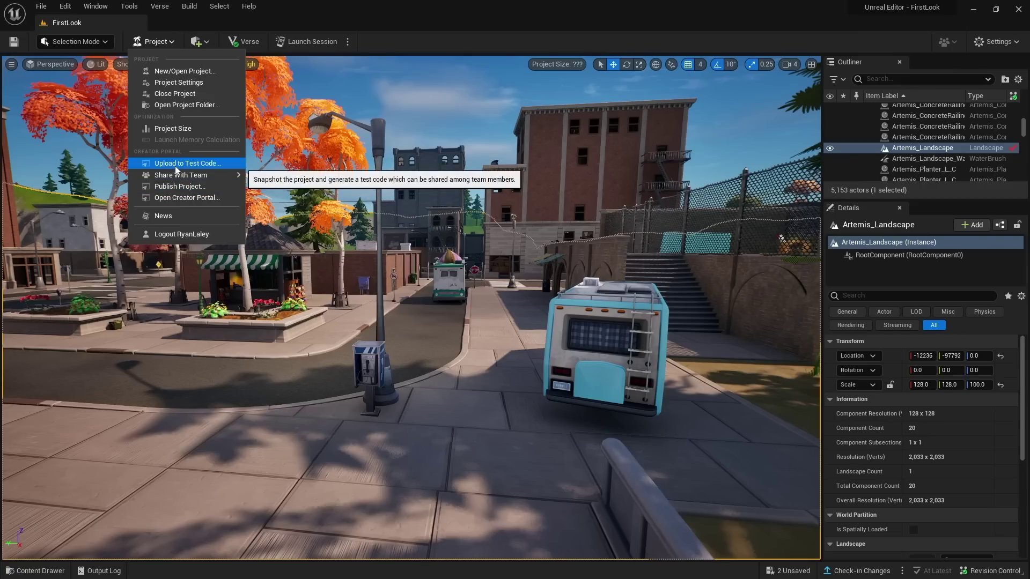
Open the Fab asset library at full size and browse its packs, featured Megascans and featured 3D models
click(198, 42)
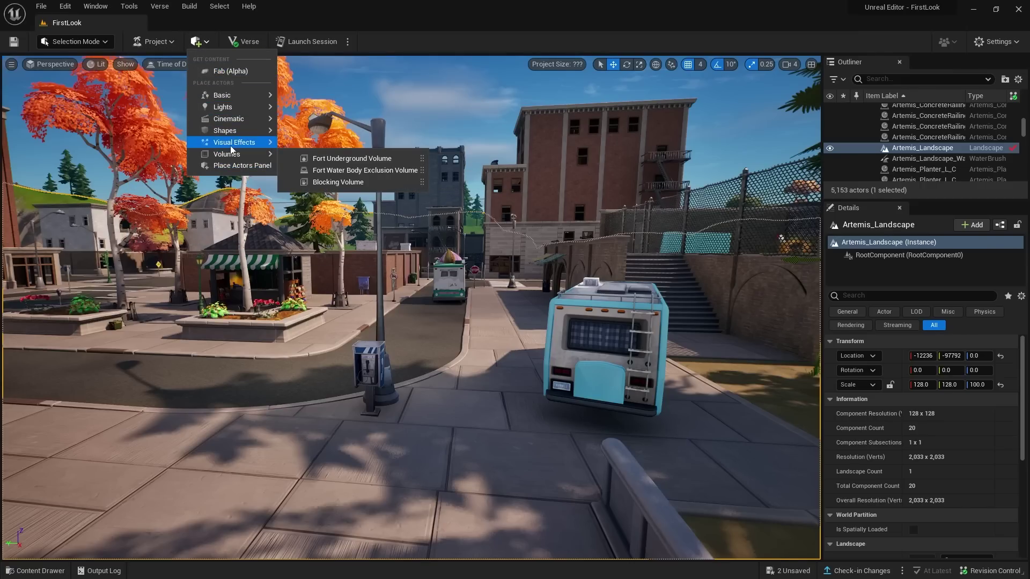
mouse_move(229, 144)
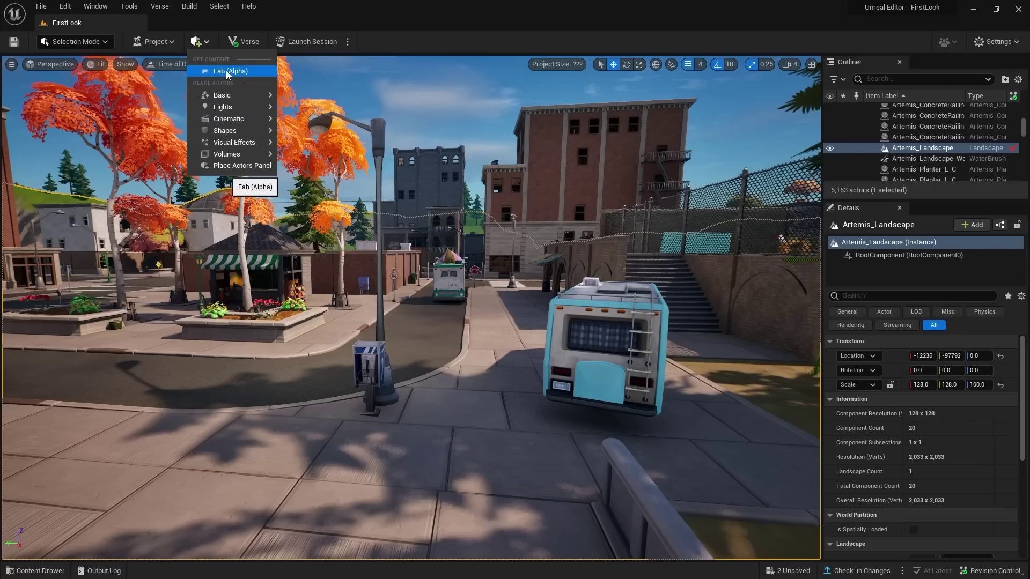
click(239, 71)
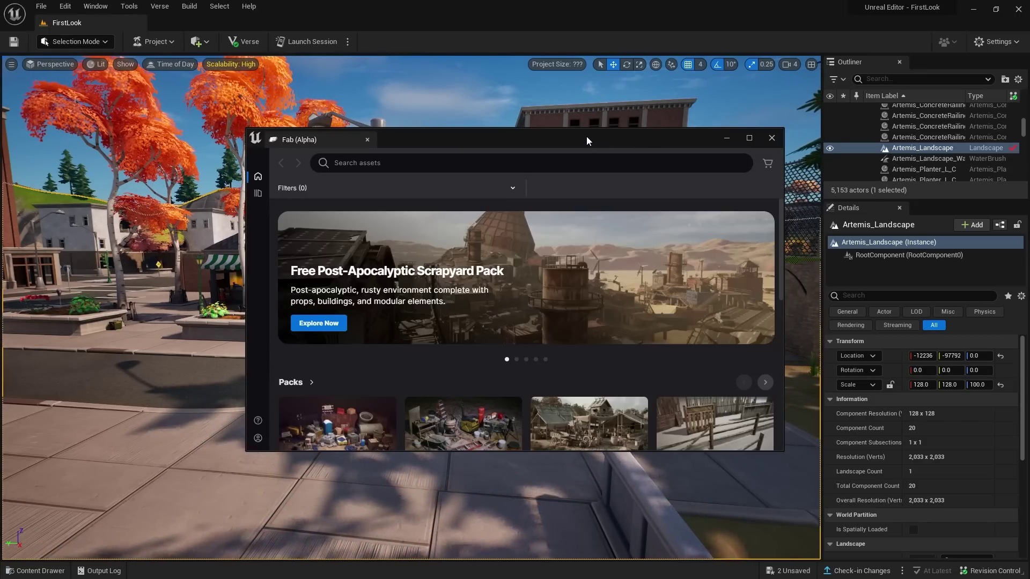
drag(586, 137, 594, 82)
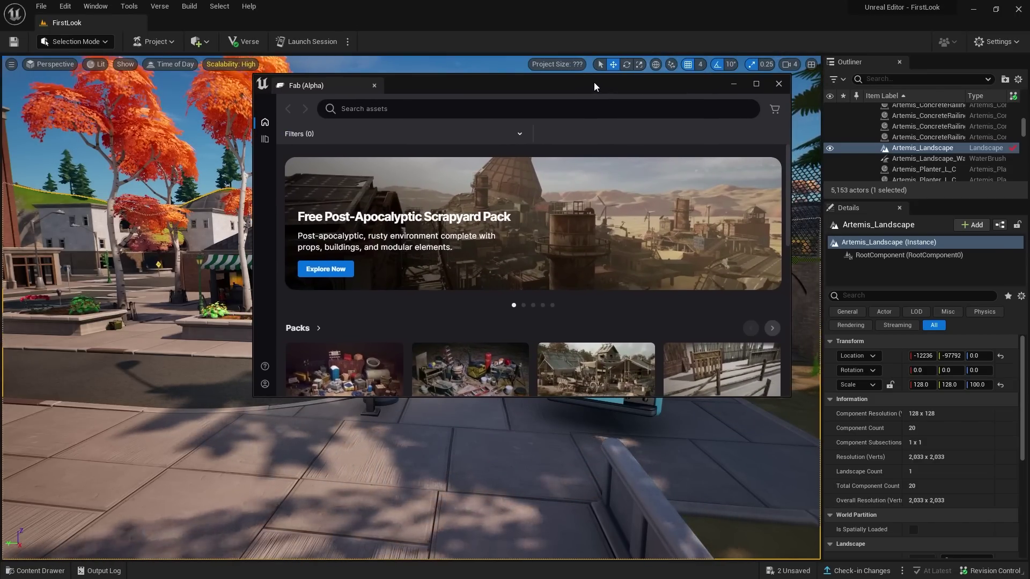
double_click(594, 82)
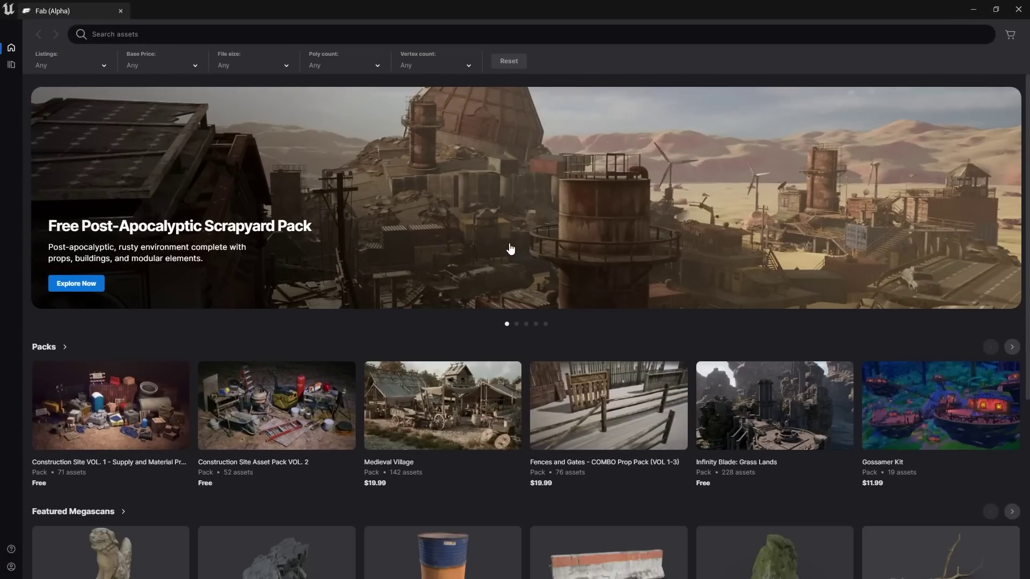
scroll(606, 373, down, 5)
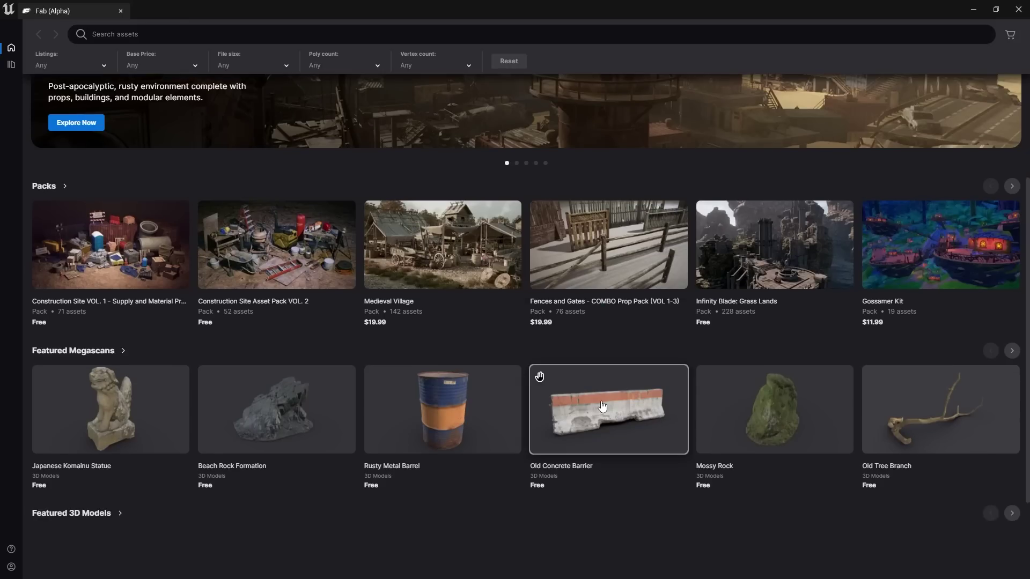
scroll(412, 362, up, 2)
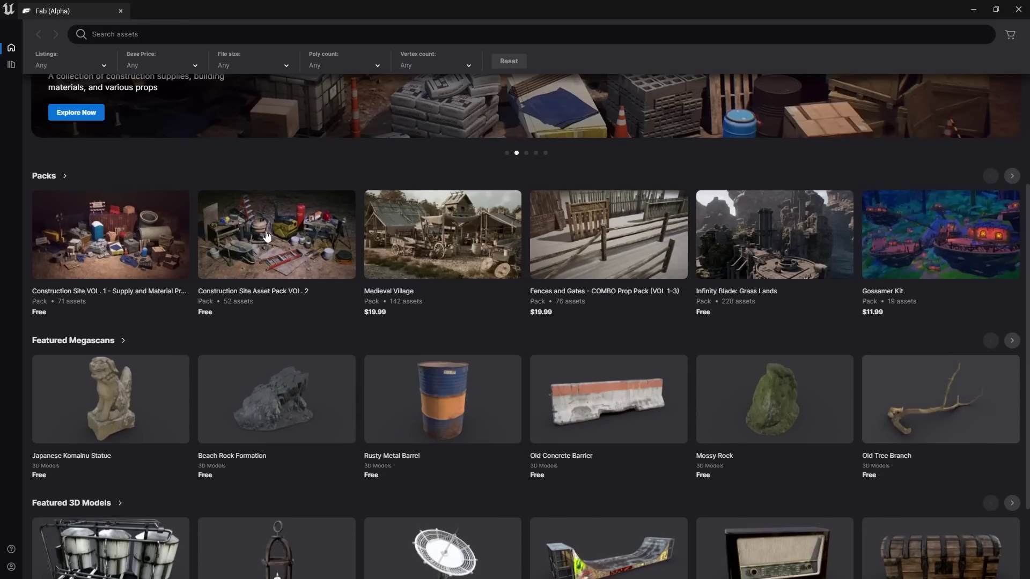
scroll(643, 386, down, 2)
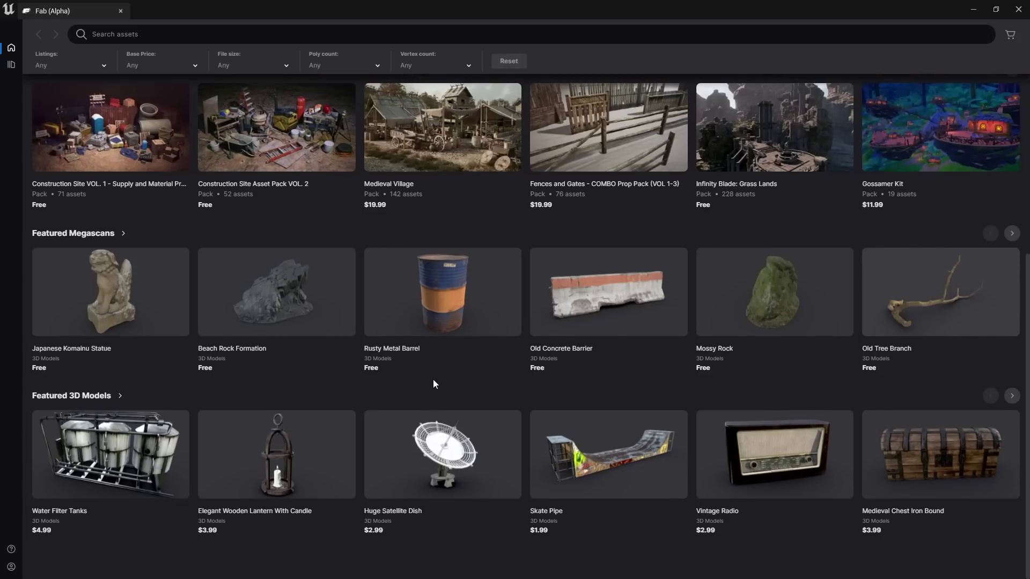
scroll(368, 394, up, 4)
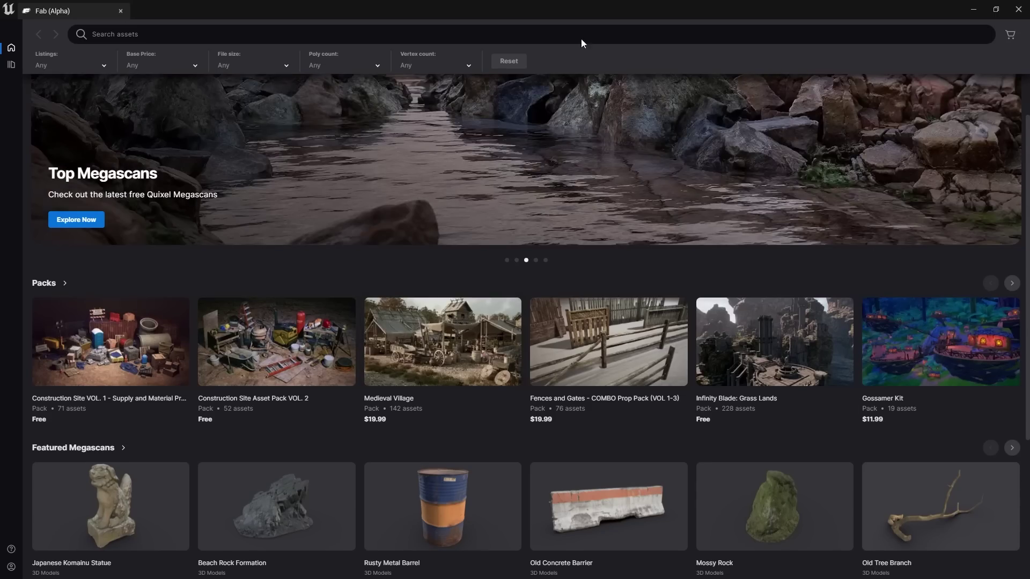
Add the free Beach Rock Formation from Fab's Featured Megascans onto the pavement near the phone booth, leaving the level unobstructed
drag(571, 12, 390, 85)
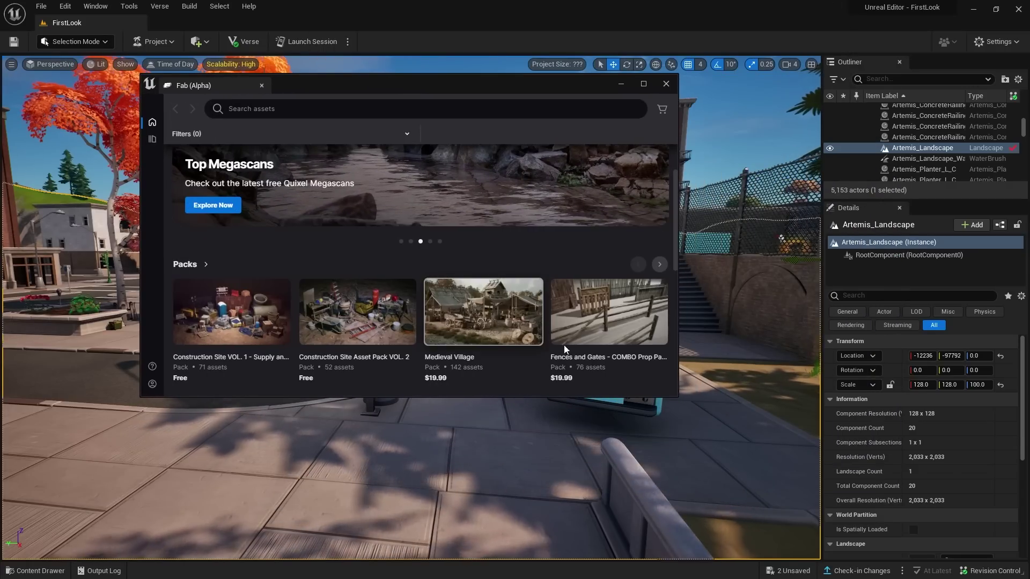
scroll(564, 345, down, 3)
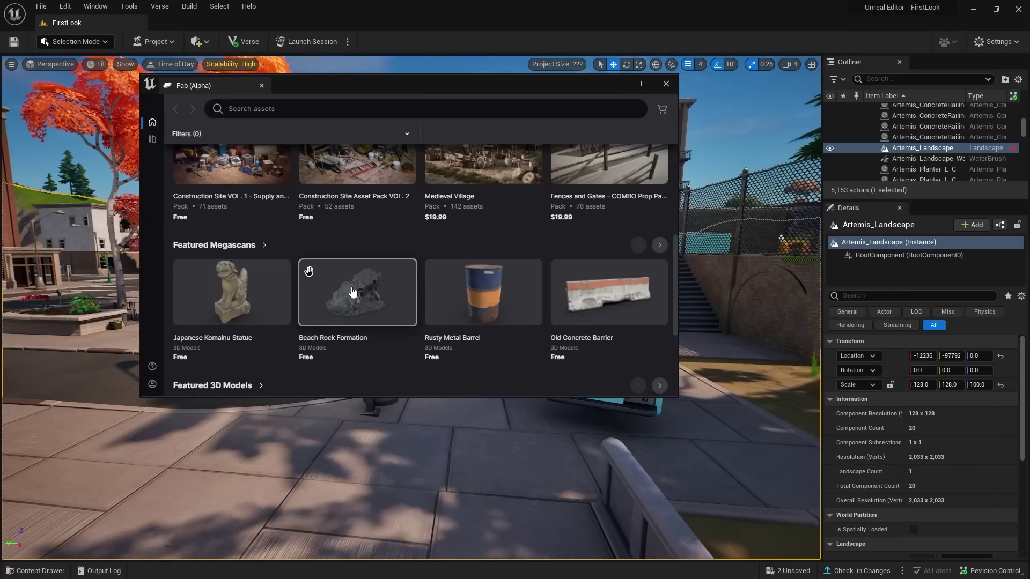
drag(352, 292, 416, 456)
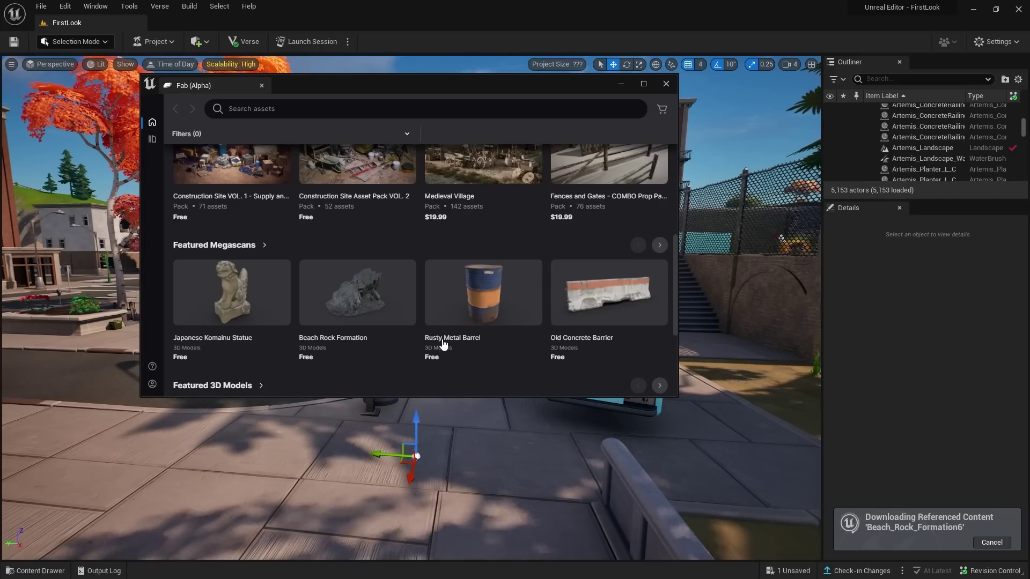
click(620, 85)
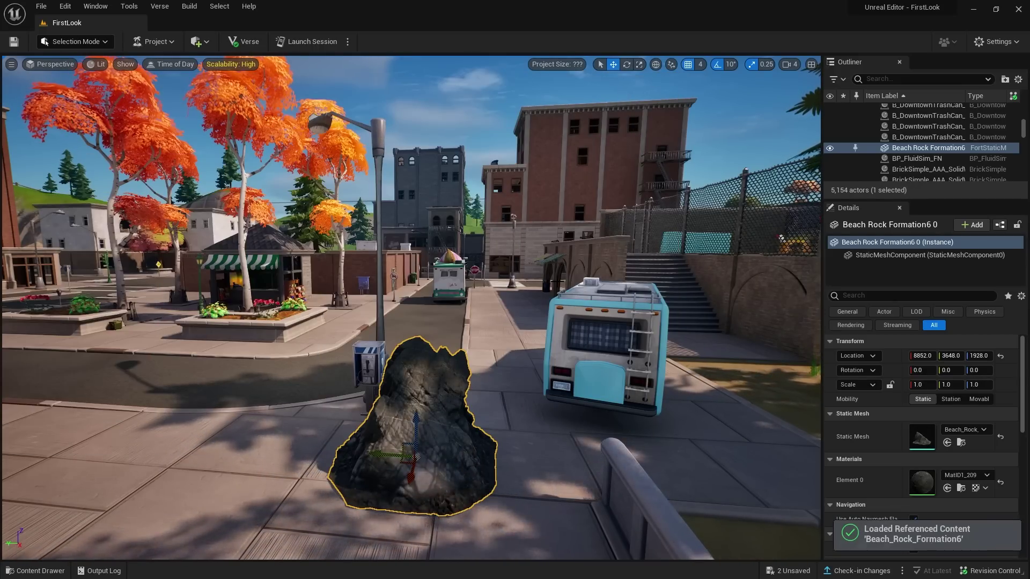
Move the beach rock on the pavement to X 9124, Y 3776 and rotate it about 90° around Z
right_drag(515, 300, 11, 351)
key(d)
drag(524, 368, 724, 398)
key(d)
right_drag(579, 423, 316, 418)
drag(385, 414, 118, 530)
key(e)
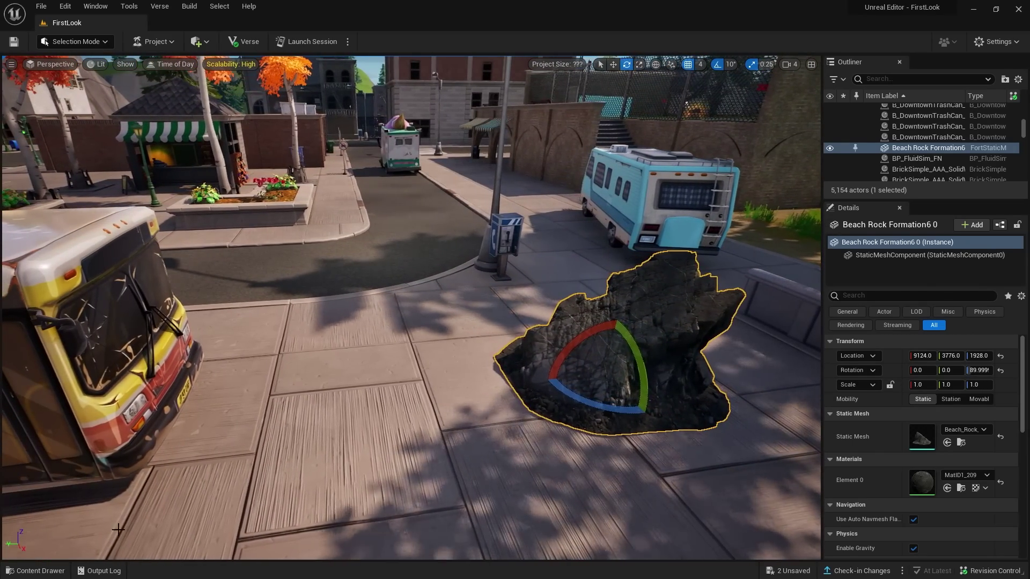
Reopen Fab at full size, look through the featured Megascans and 3D models, and close it
click(199, 41)
click(224, 69)
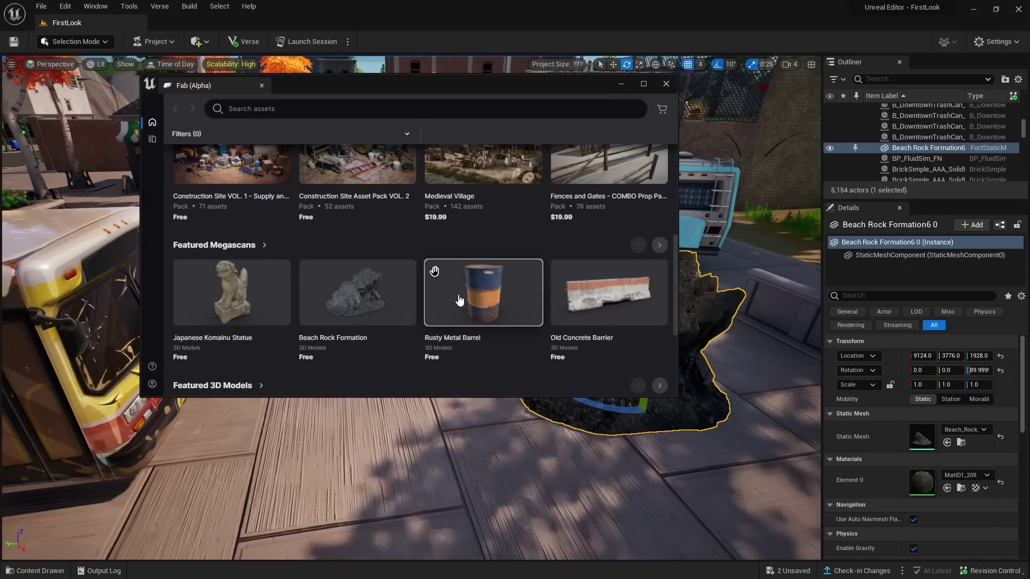
scroll(459, 299, down, 3)
scroll(421, 269, up, 3)
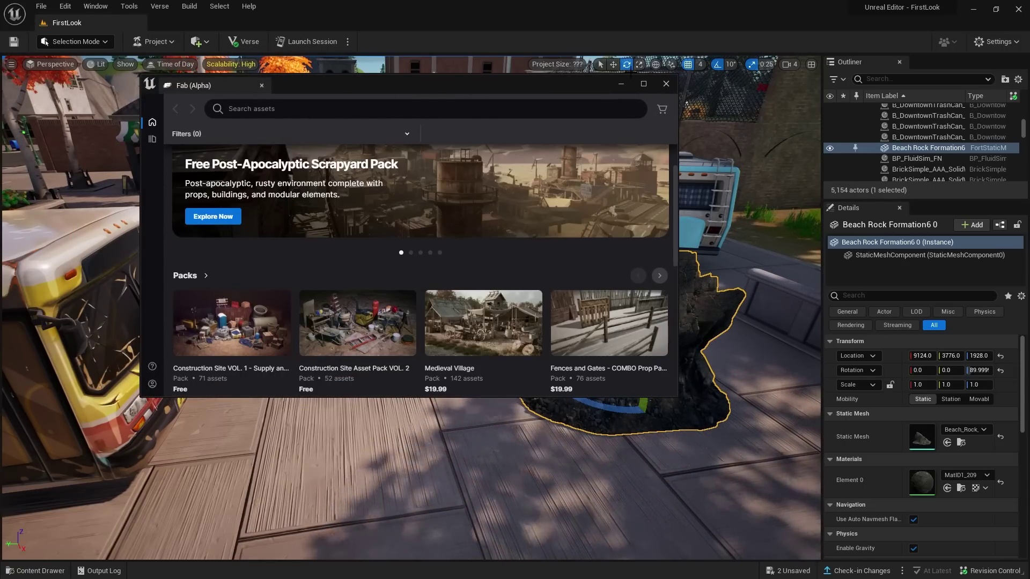
click(644, 85)
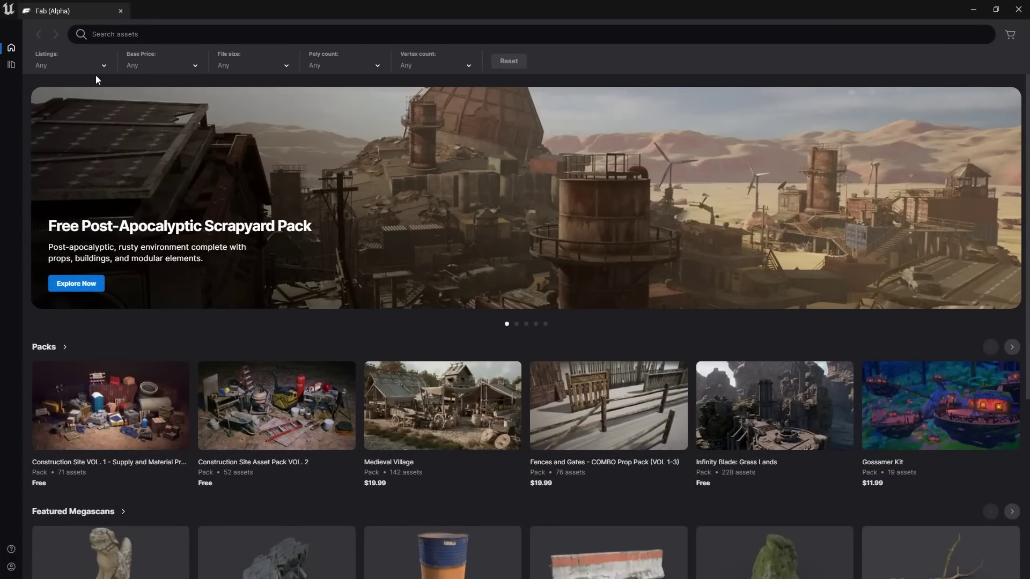
mouse_move(8, 67)
scroll(559, 323, down, 5)
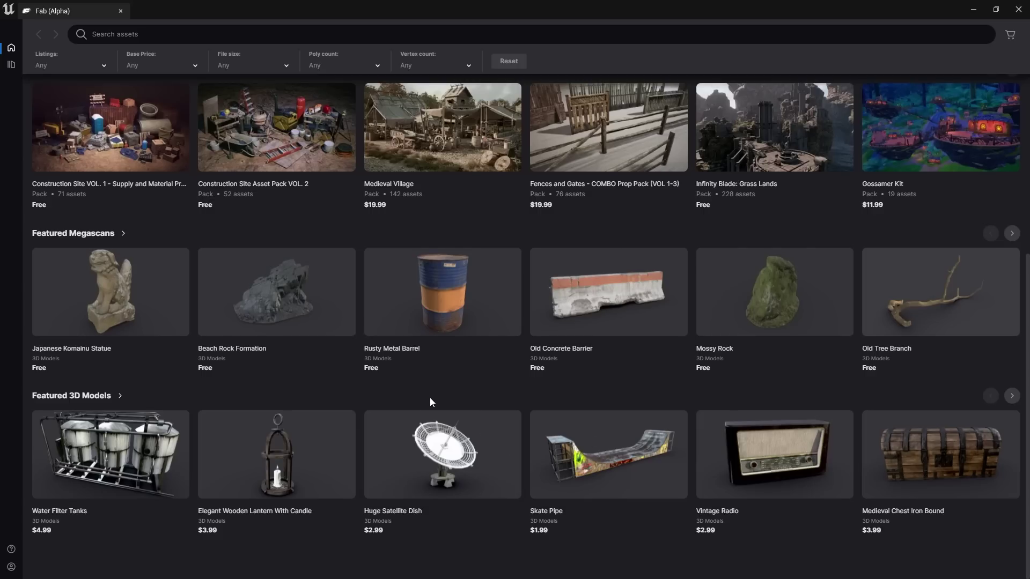
click(1017, 15)
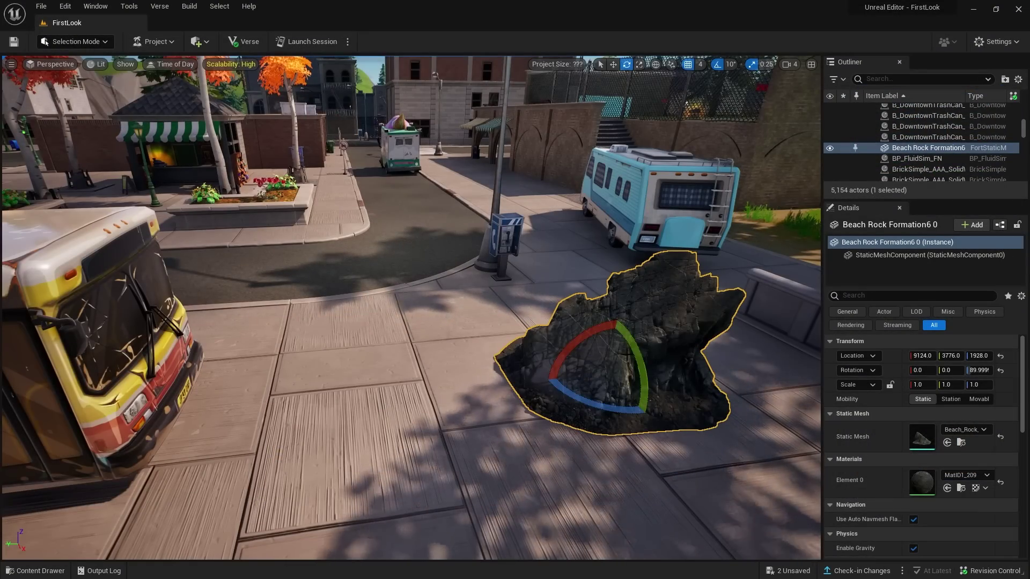
Delete the beach rock formation from the pavement
key(f)
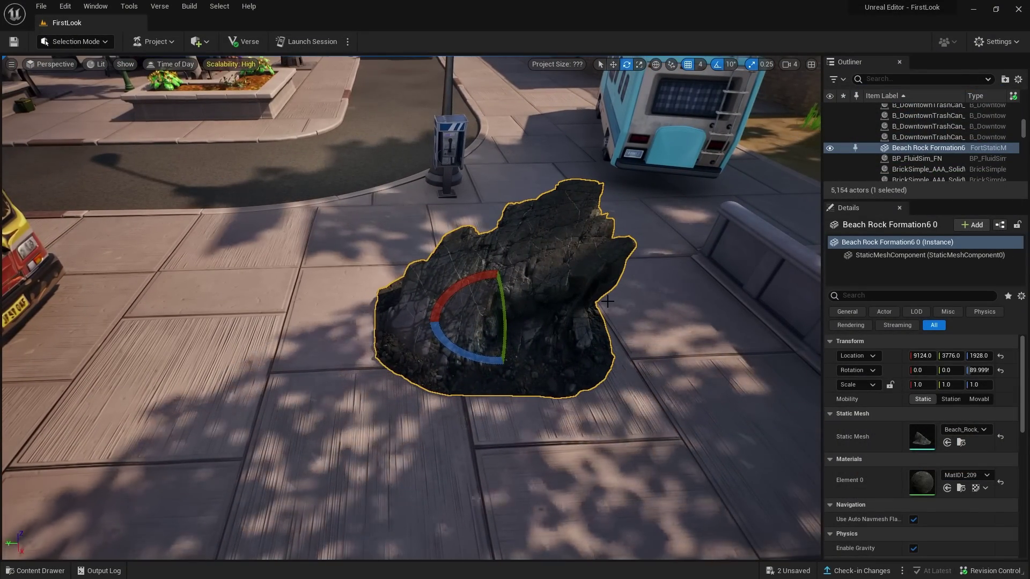
key(Delete)
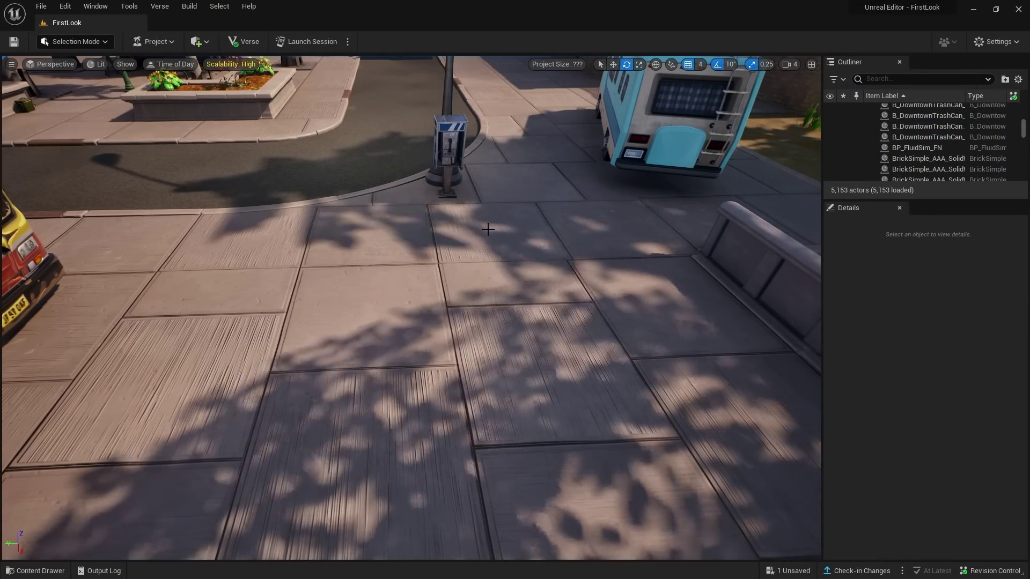
Launch a play session of the project, saving the Artemis_Landscape and FirstLook content
right_drag(608, 301, 496, 250)
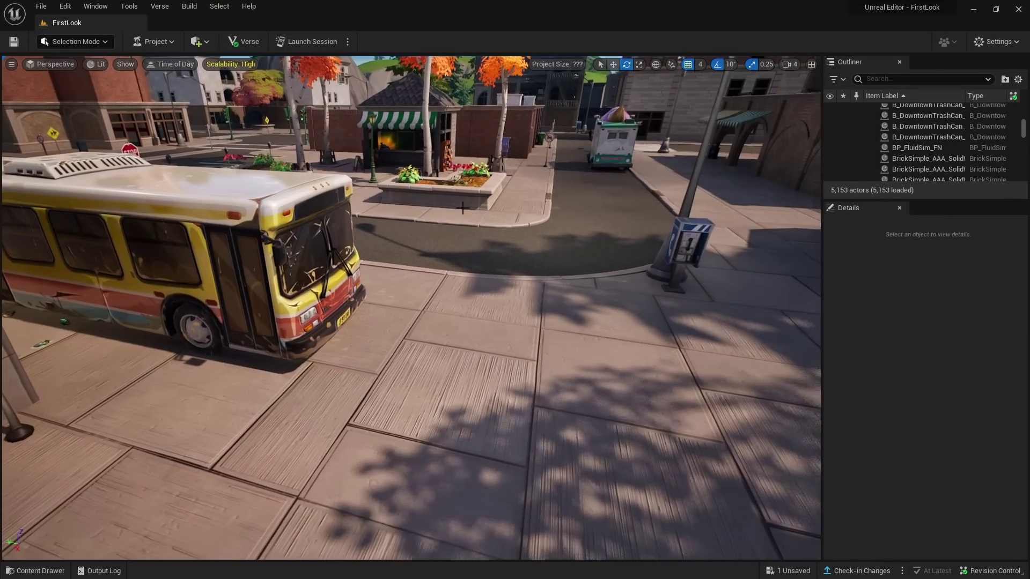
click(308, 38)
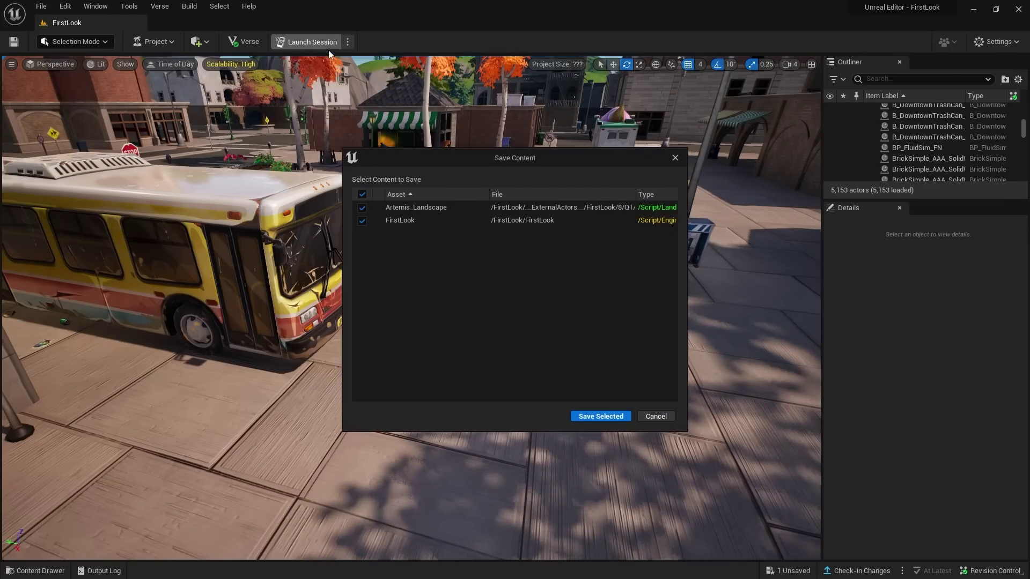
click(601, 417)
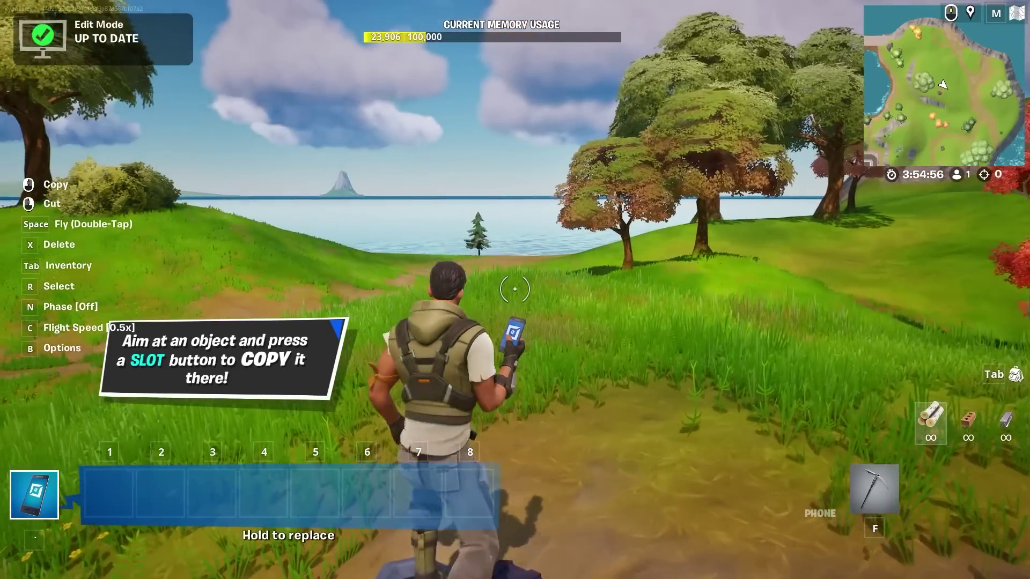
In the Fortnite edit session, go to the town street and place the semi-truck trailer held in slot 1
key(w)
key(w)
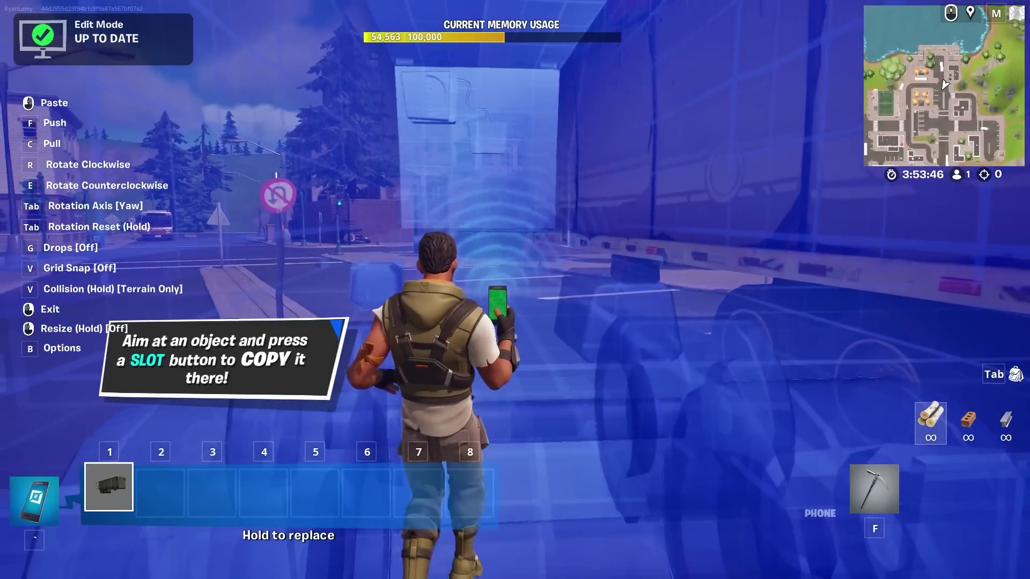
click(515, 289)
click(515, 290)
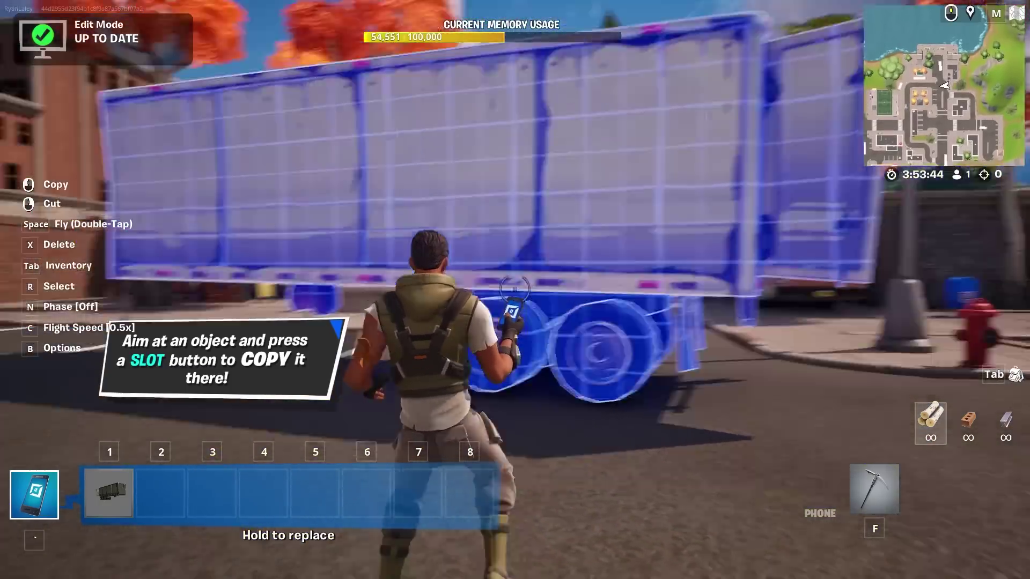
Walk around the trailer in the street and inspect the no-U-turn sign on the traffic island with the phone
key(w)
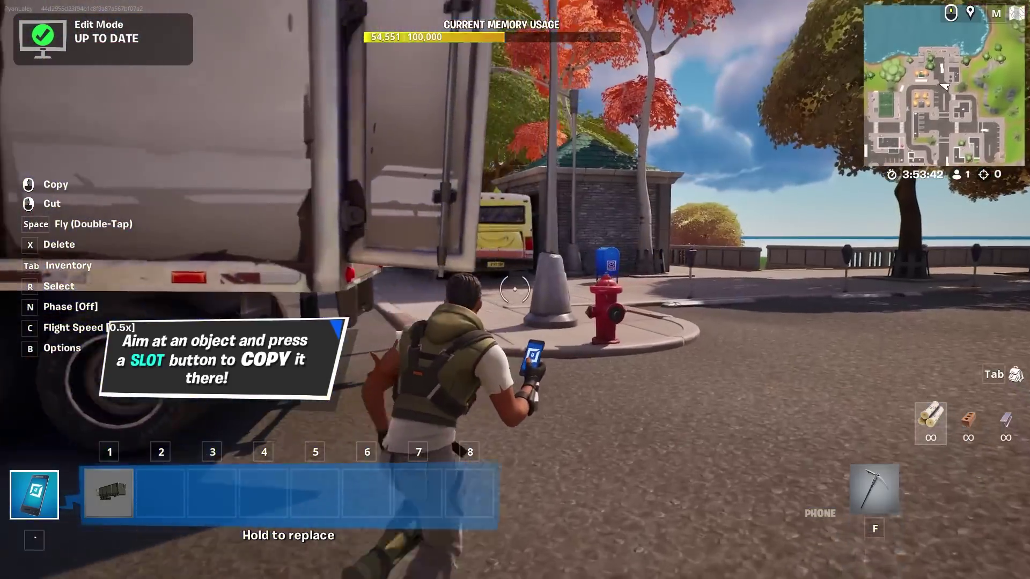
key(s)
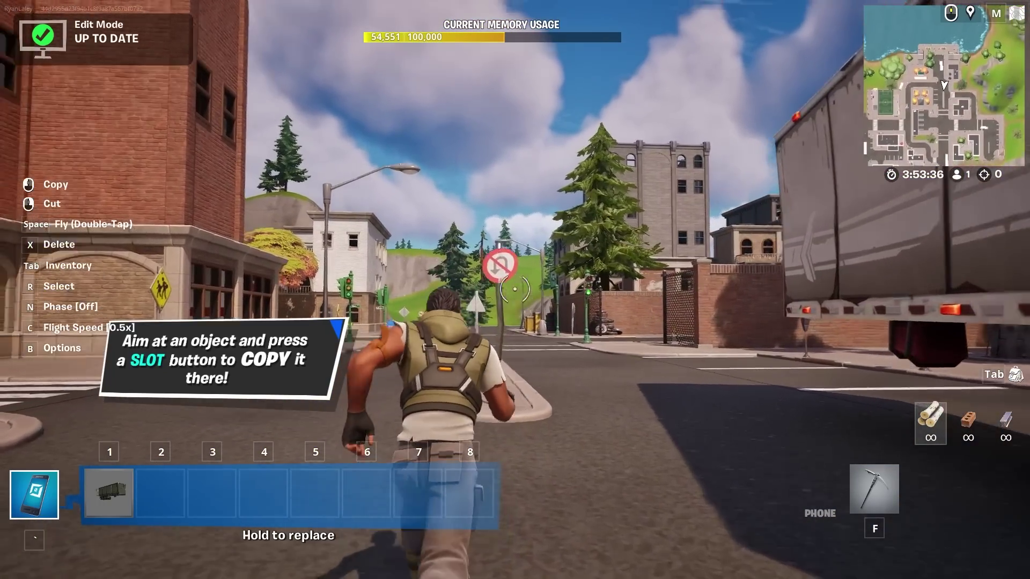
key(w)
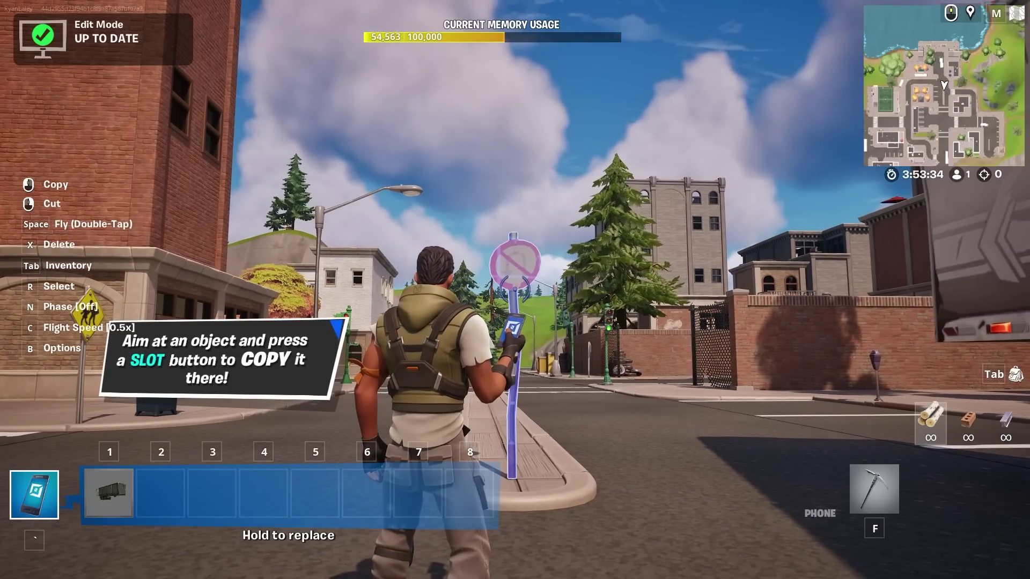
key(s)
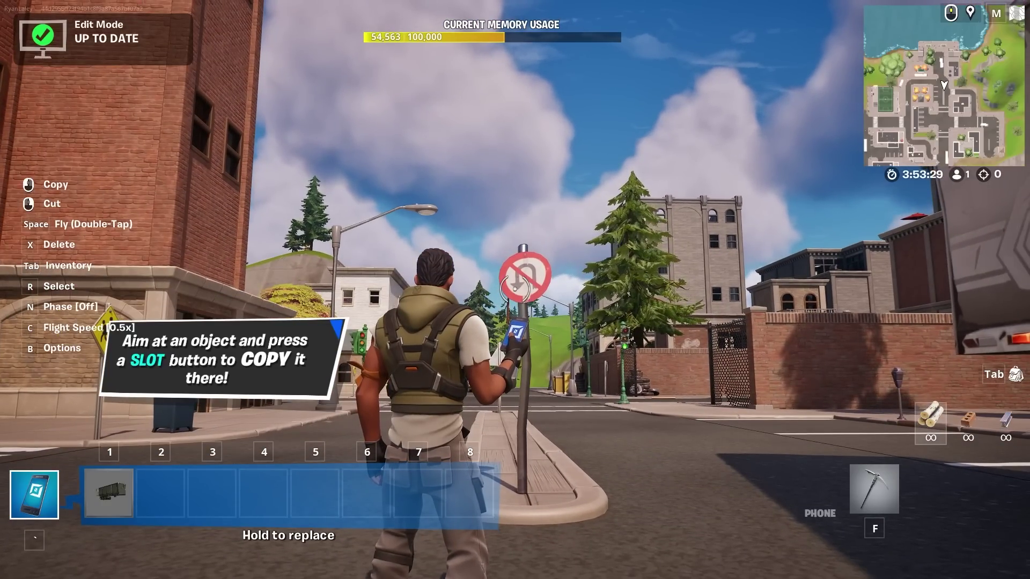
Copy the no-U-turn sign on the traffic island into quick bar slot 2
click(515, 289)
key(2)
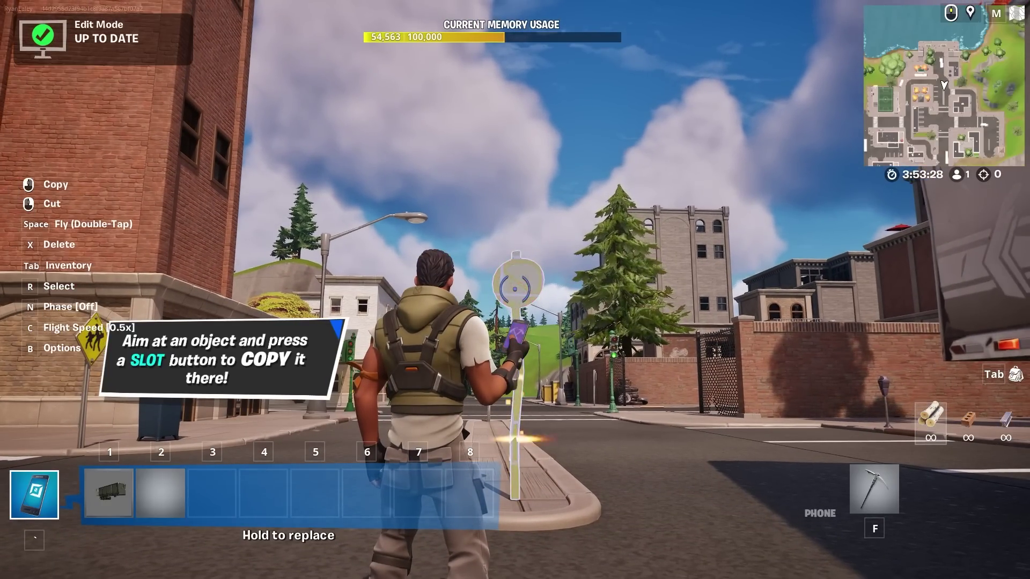
key(w)
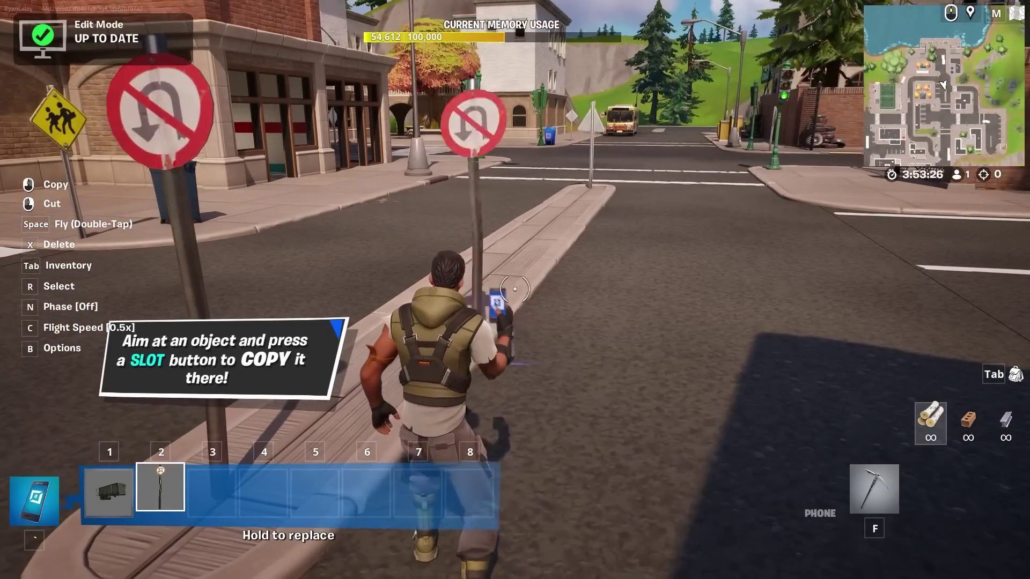
Place a row of sign copies from slot 2 along the traffic island and across the crosswalk, and exit placement
key(2)
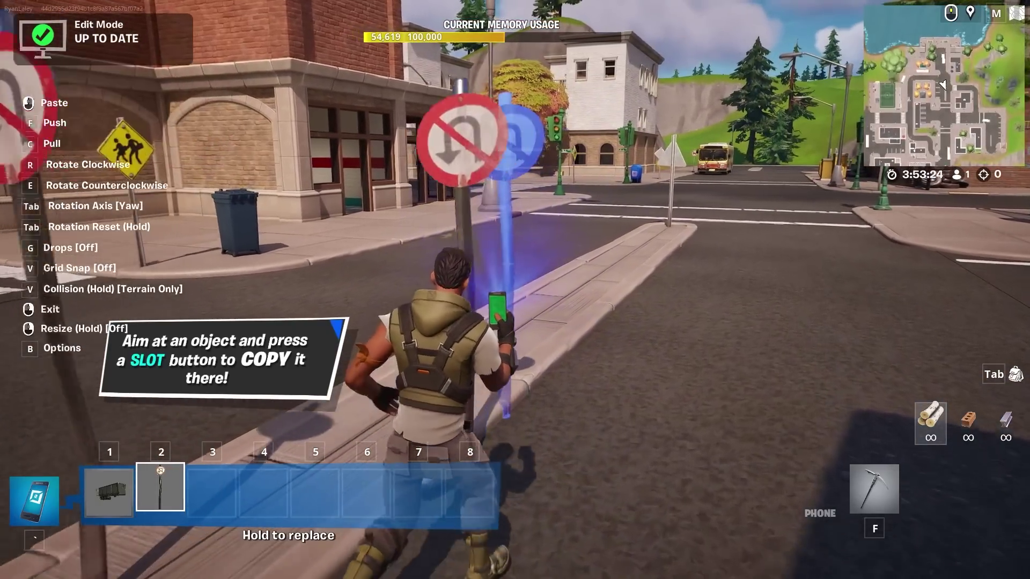
key(w)
click(515, 290)
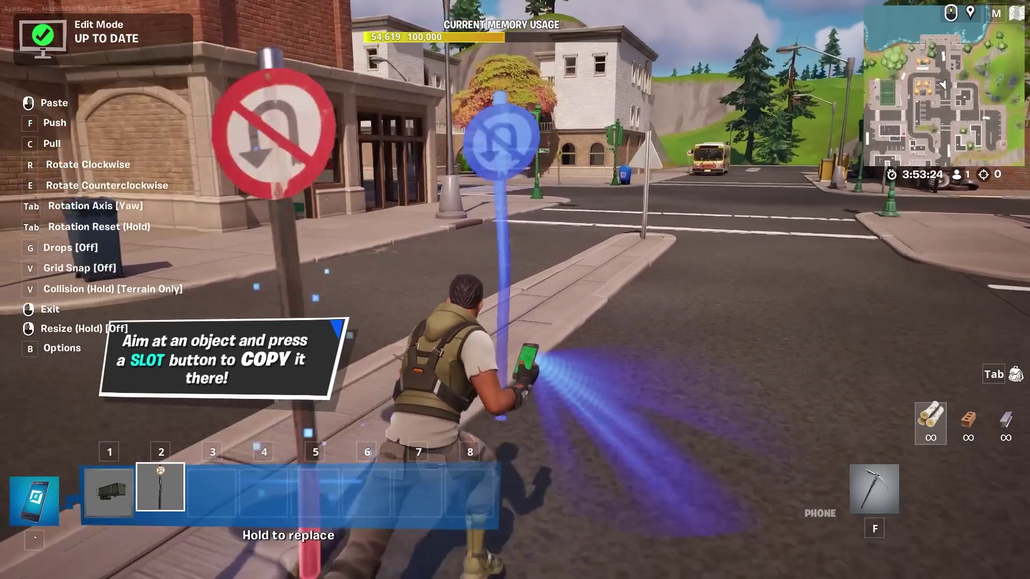
click(515, 290)
click(515, 289)
click(515, 290)
key(w)
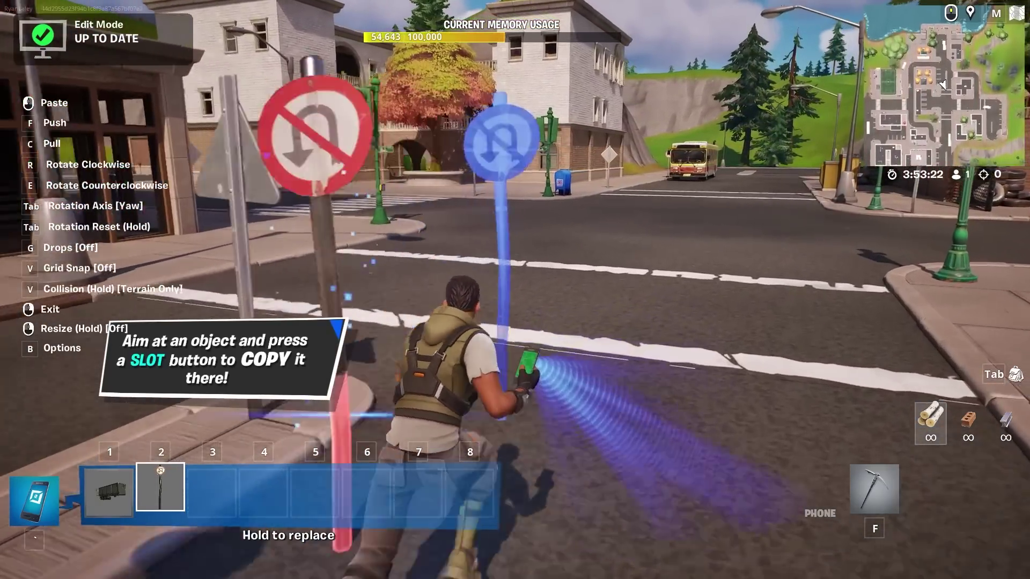
click(515, 290)
click(515, 290)
right_click(515, 289)
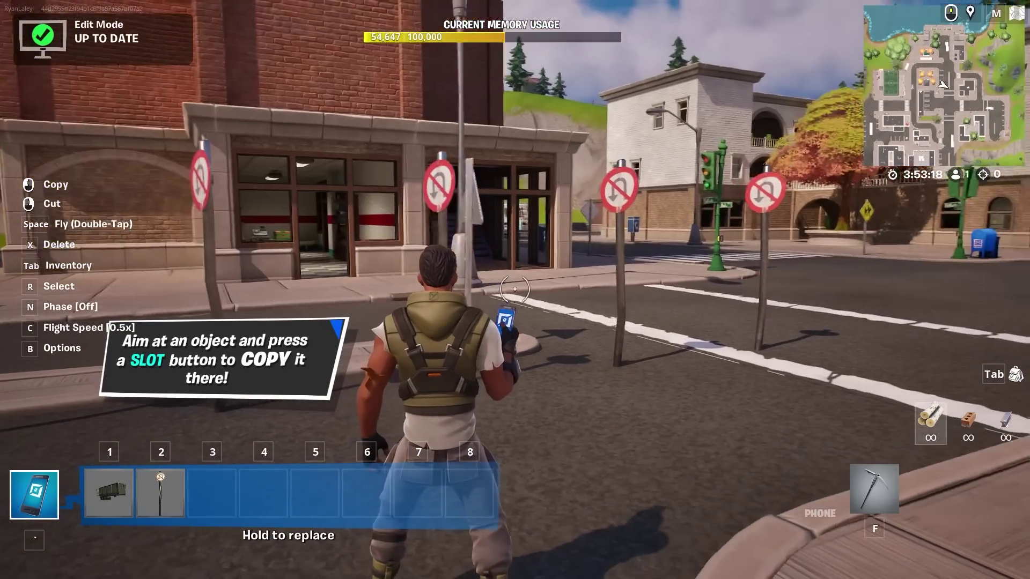
Open the Creative inventory, and switch to Unreal Editor to inspect the placed trailer and the row of no-U-turn signs
key(Tab)
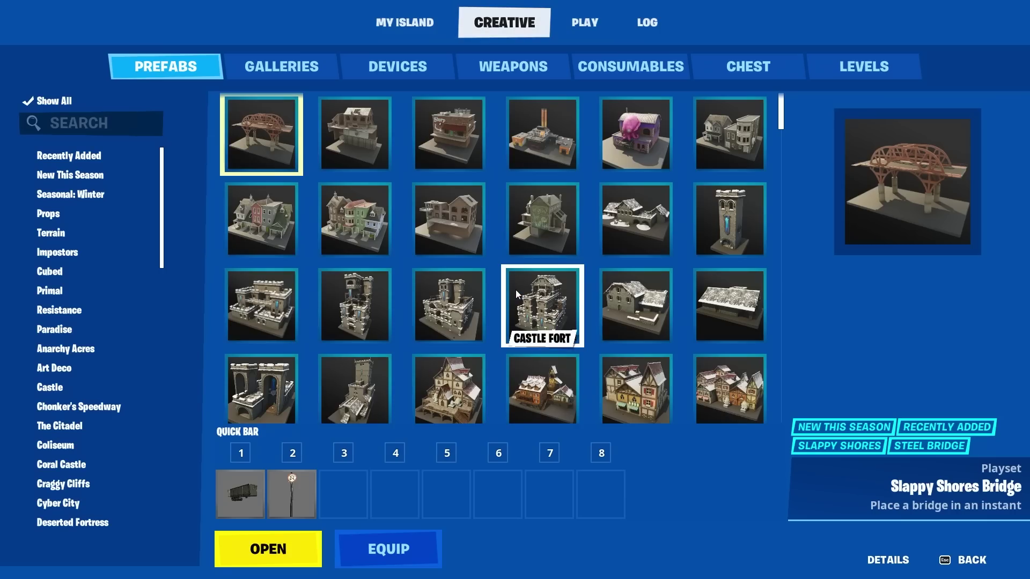
key(alt+Tab)
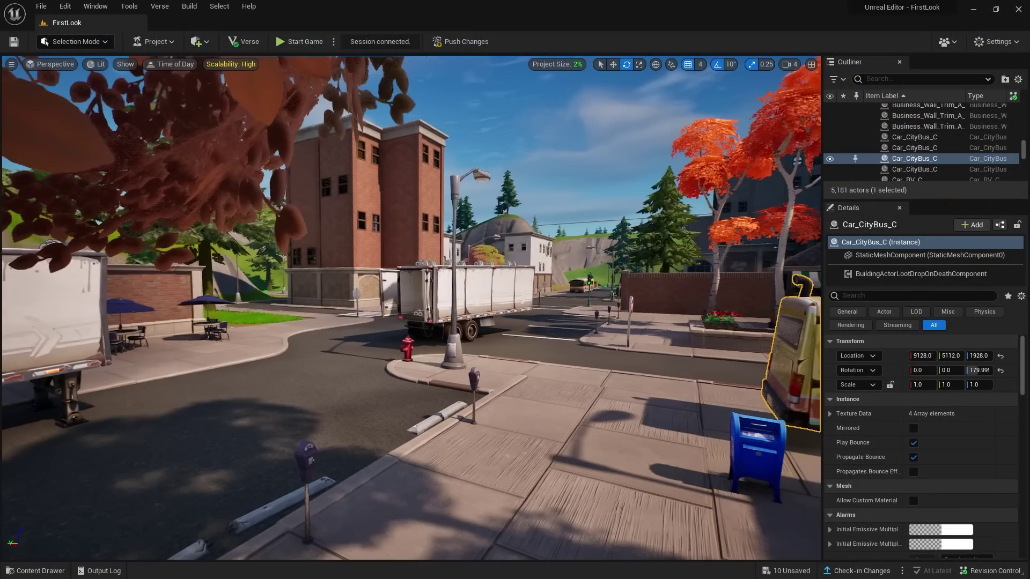
key(w)
key(a)
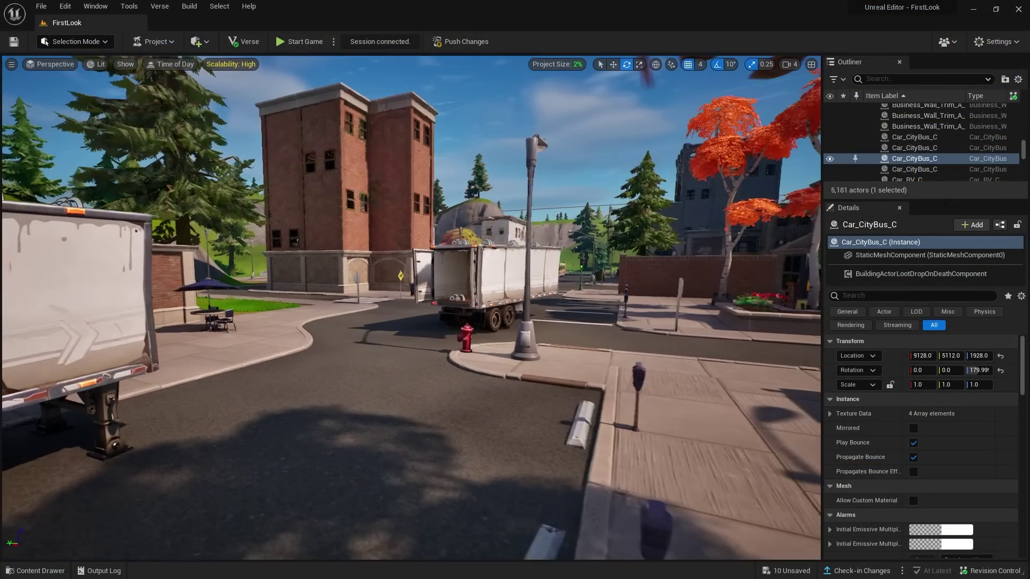
key(w)
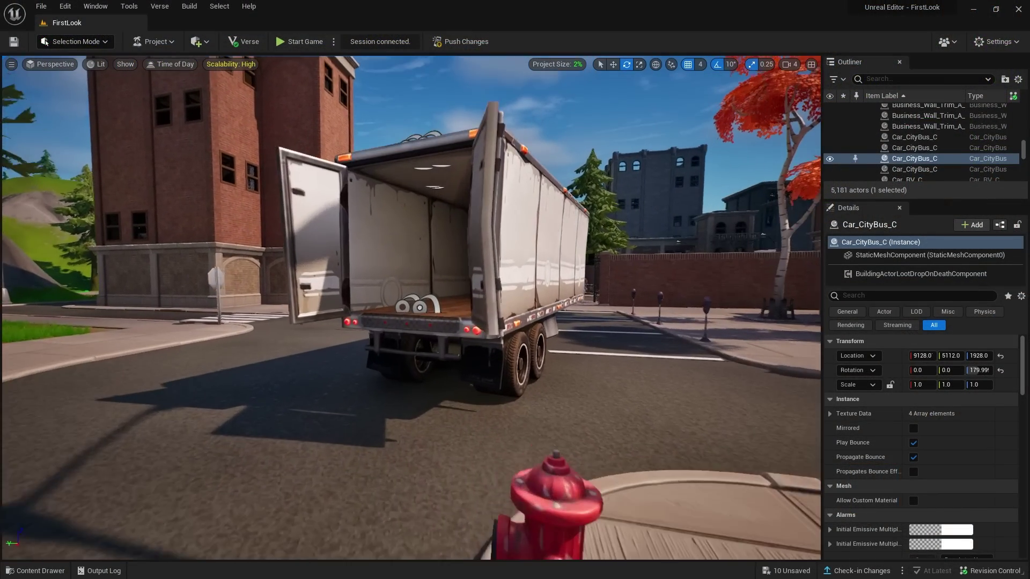
key(a)
key(w)
key(a)
key(s)
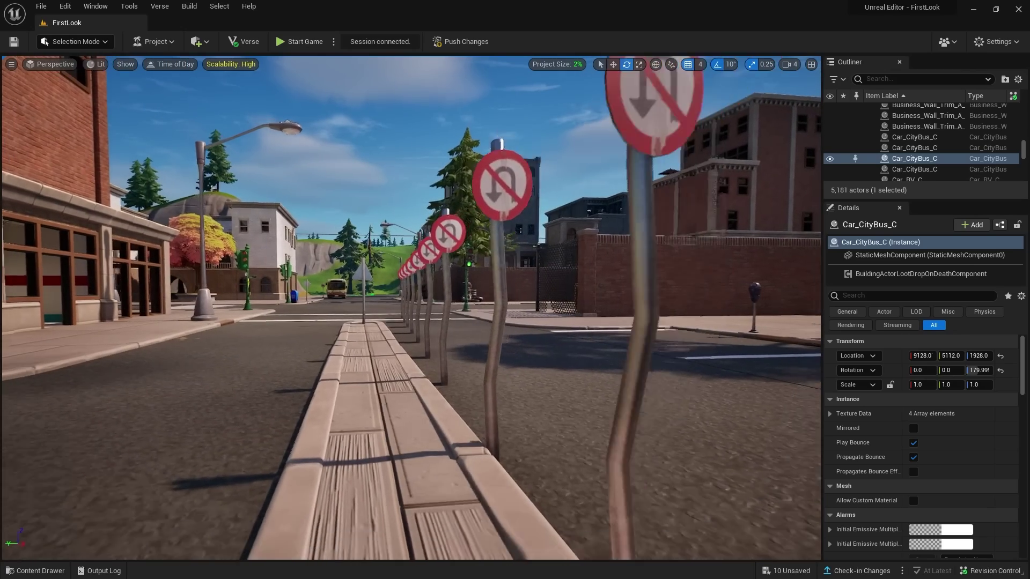
key(s)
key(d)
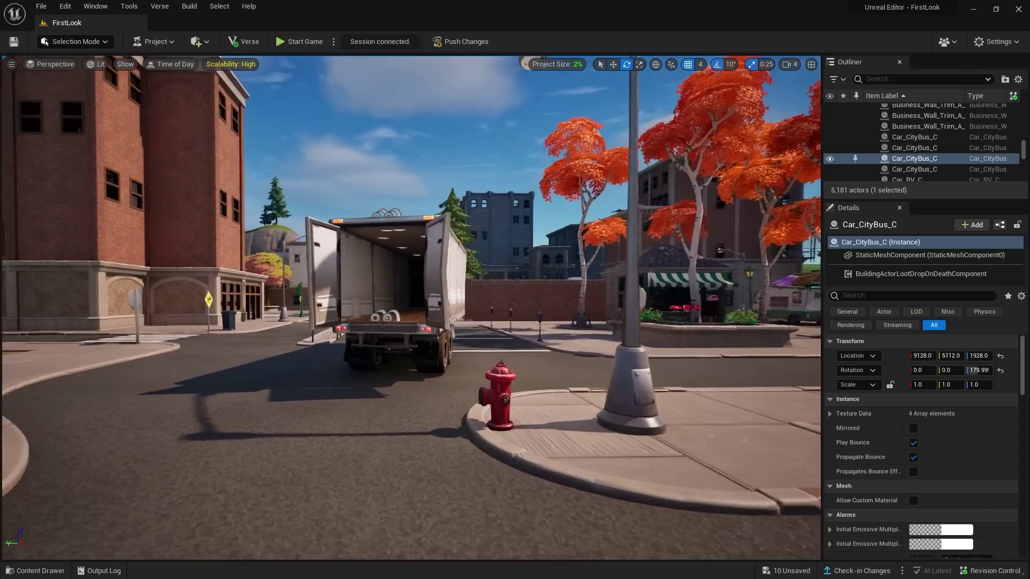
Select the semi-truck trailer in the street and rotate it around its vertical axis to a yaw of about -87°
key(w)
key(w)
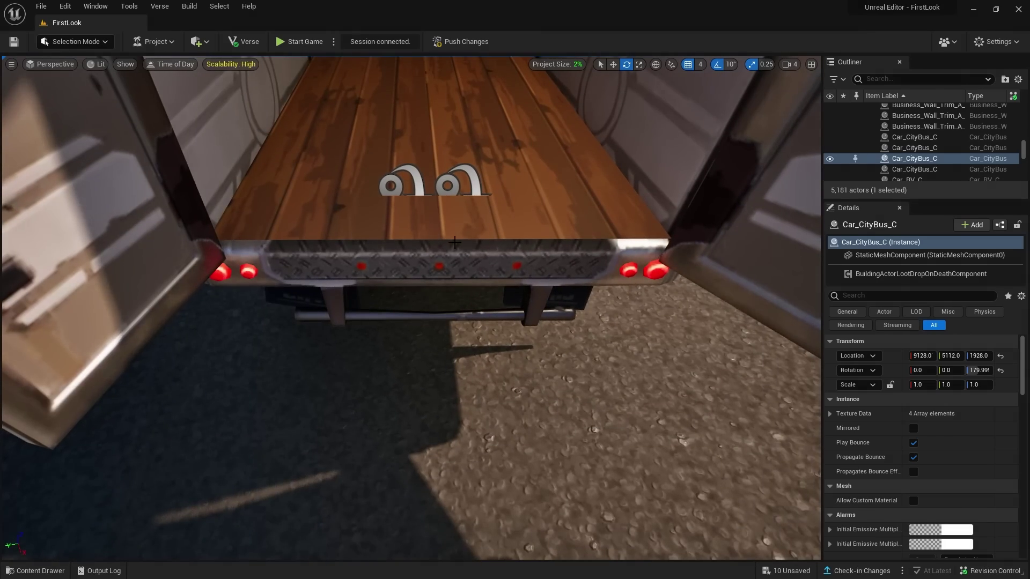
click(409, 207)
scroll(459, 285, down, 10)
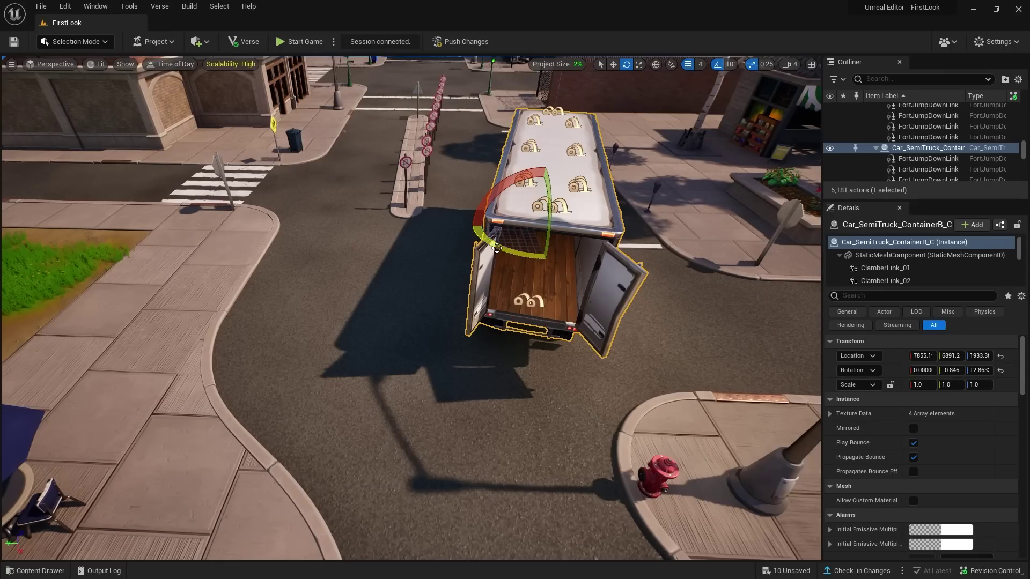
drag(498, 248, 462, 271)
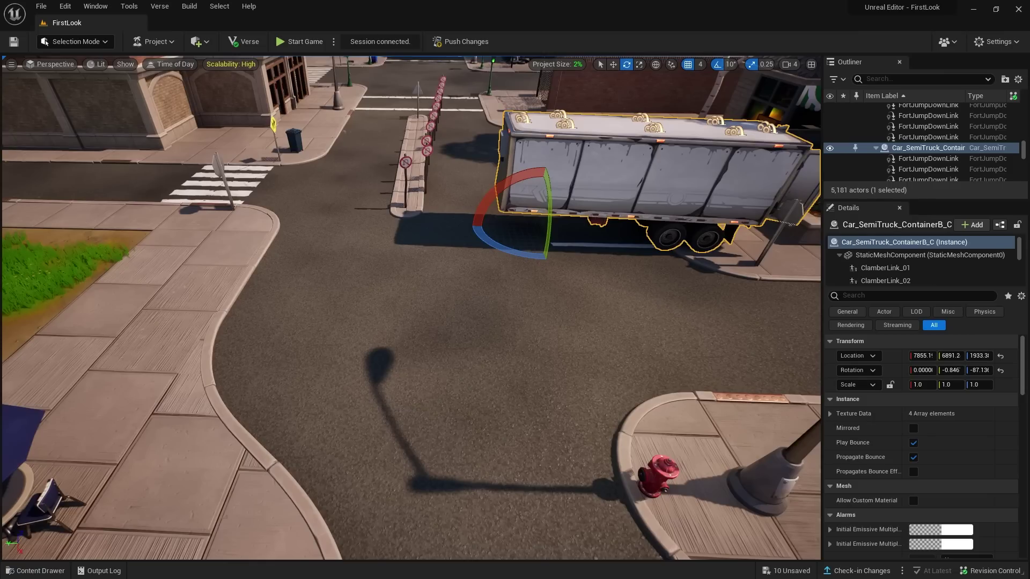
Switch to the Fortnite edit session and walk around the rotated trailer in the street
drag(0, 86, 397, 77)
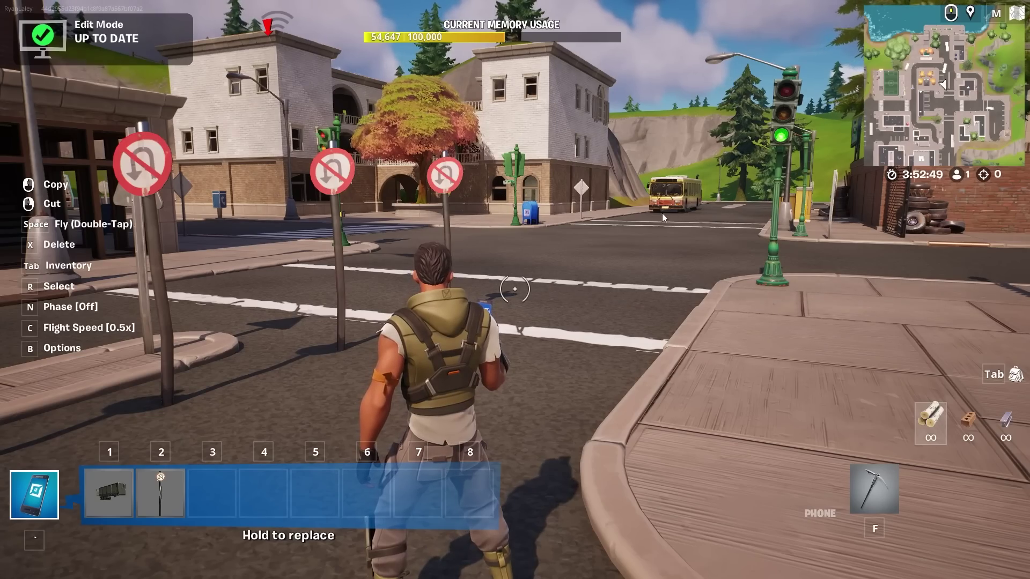
click(622, 268)
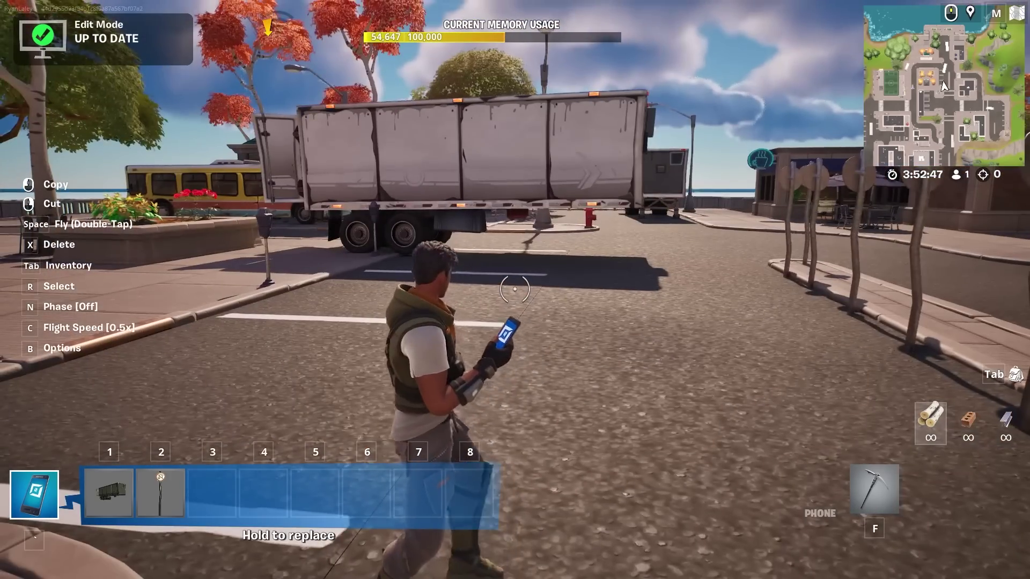
key(w)
key(d)
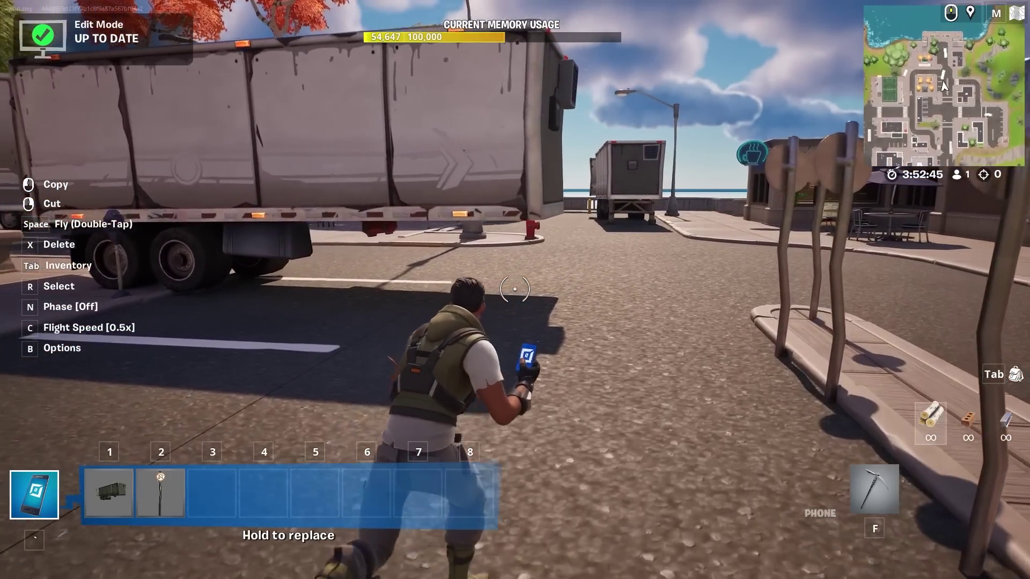
key(w)
key(d)
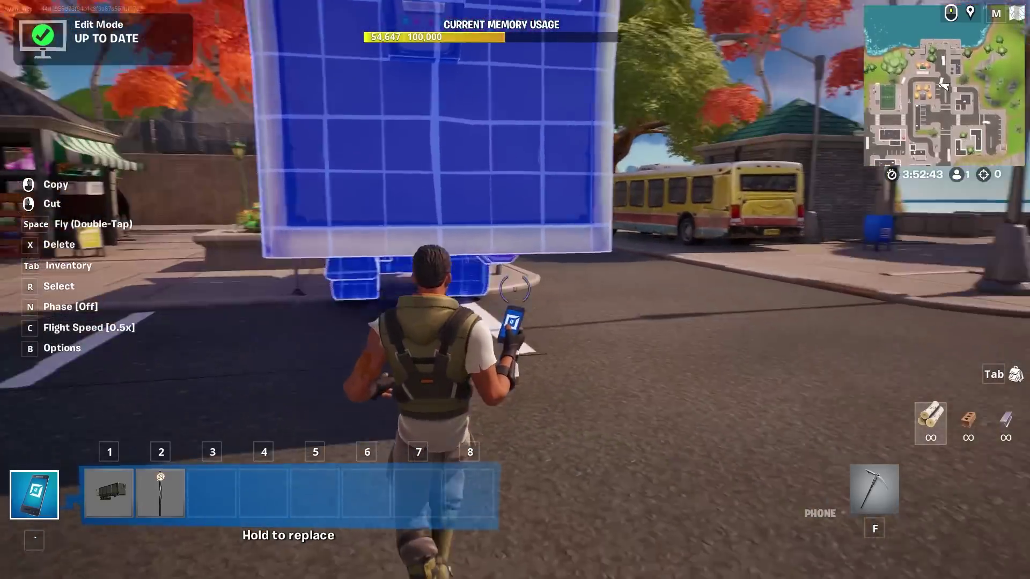
key(w)
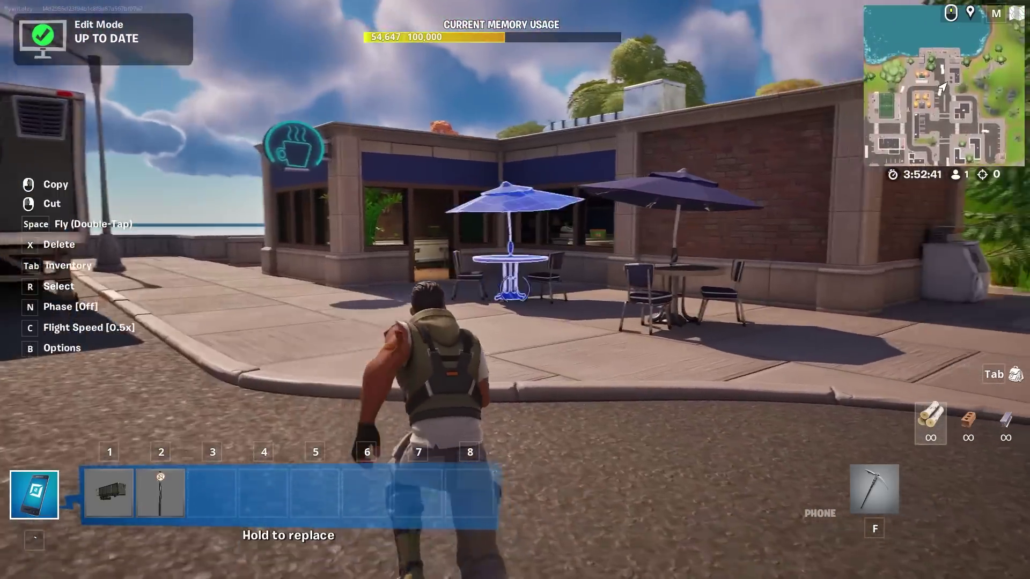
Explore the intersection on foot, passing the brick wall, the corner building and the traffic lights
key(w)
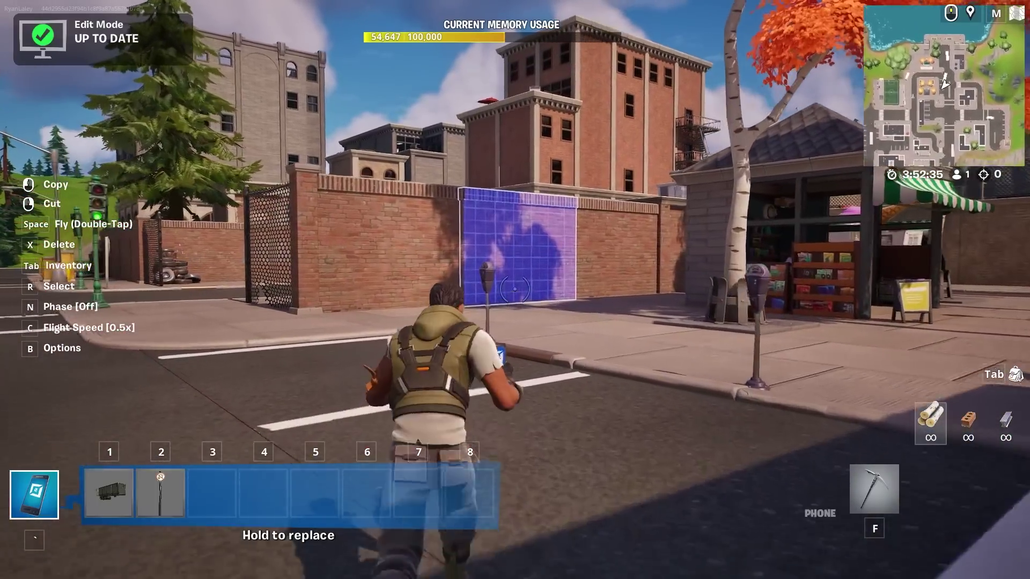
key(w)
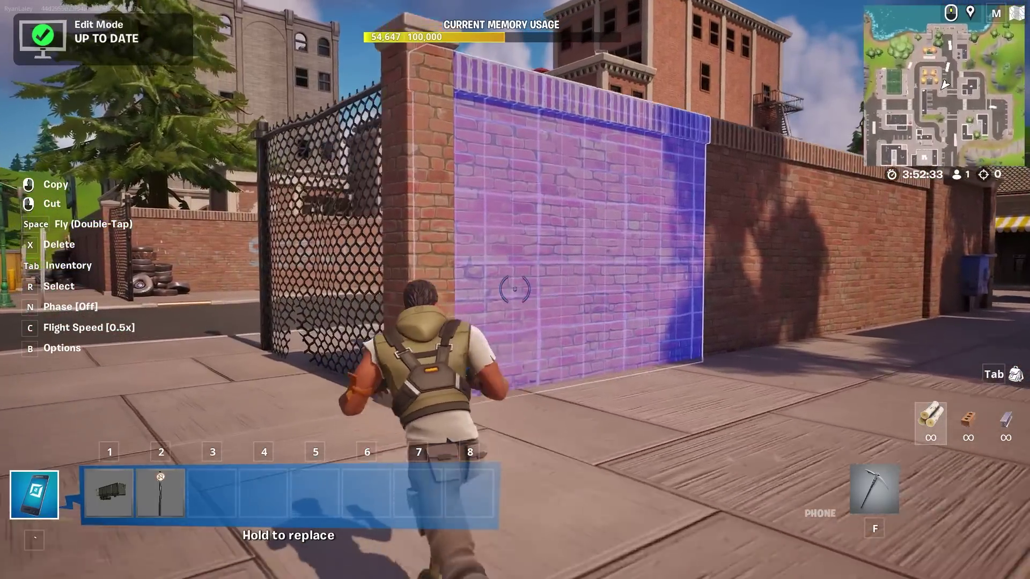
key(w)
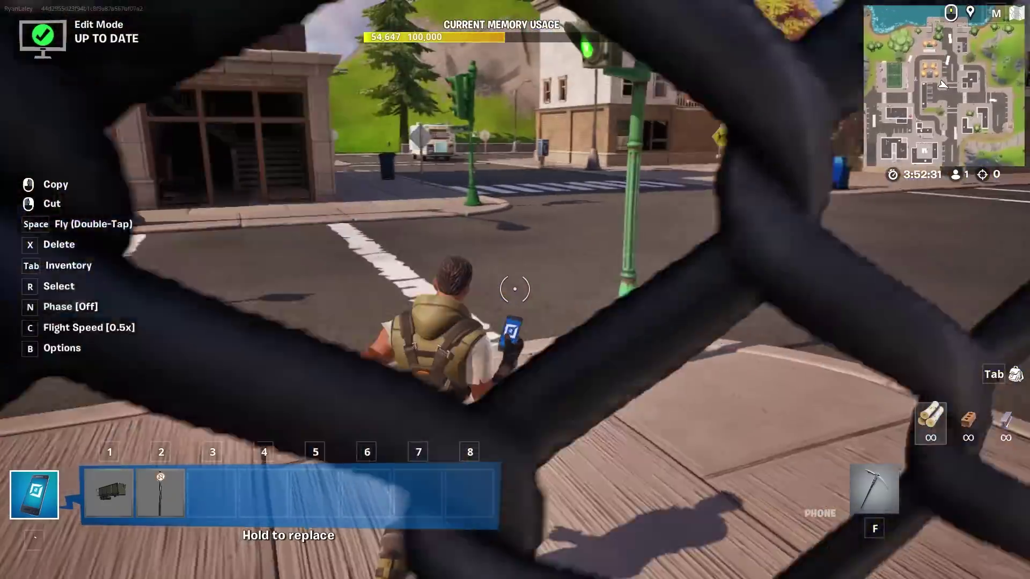
key(w)
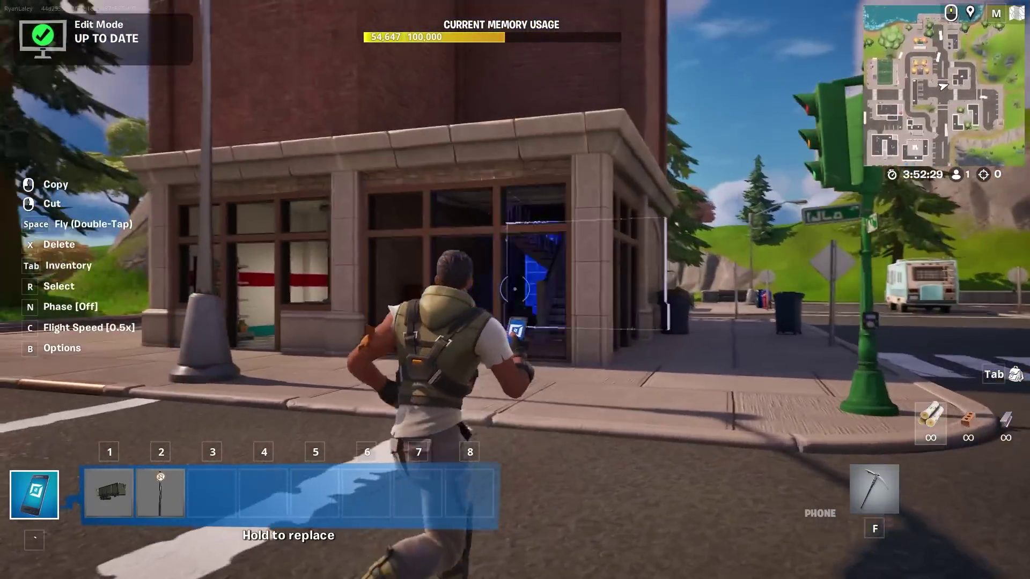
key(w)
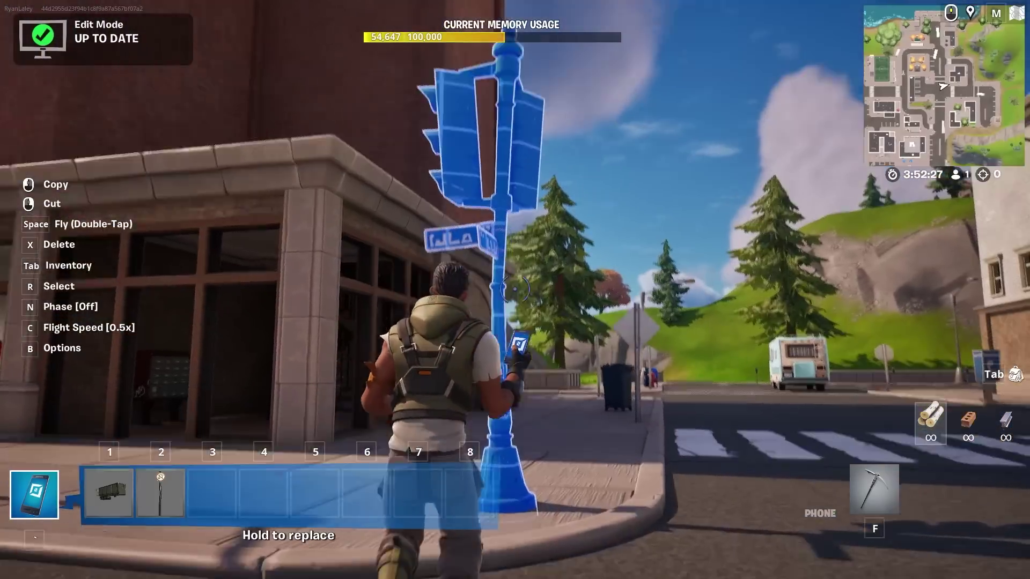
key(w)
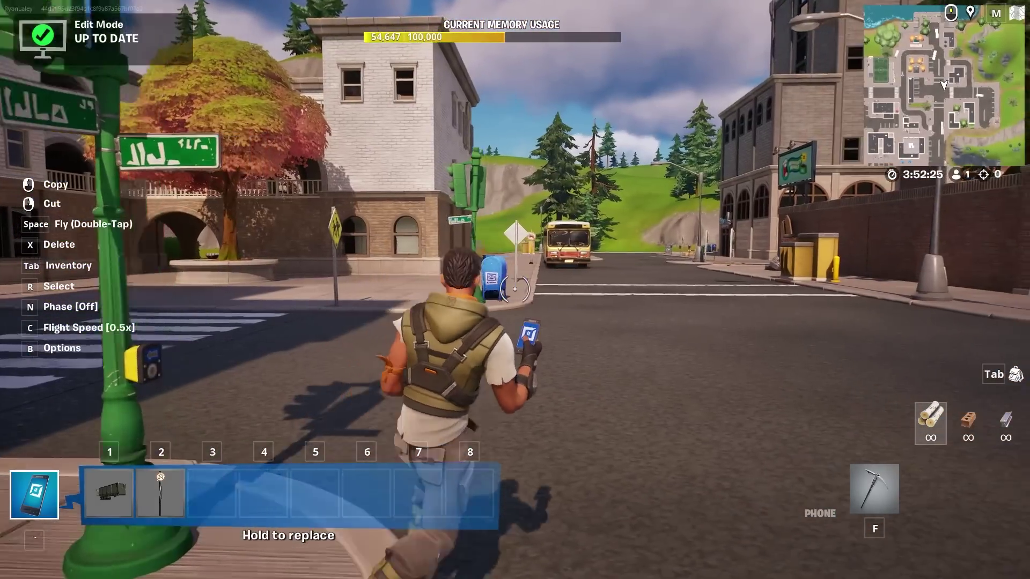
key(w)
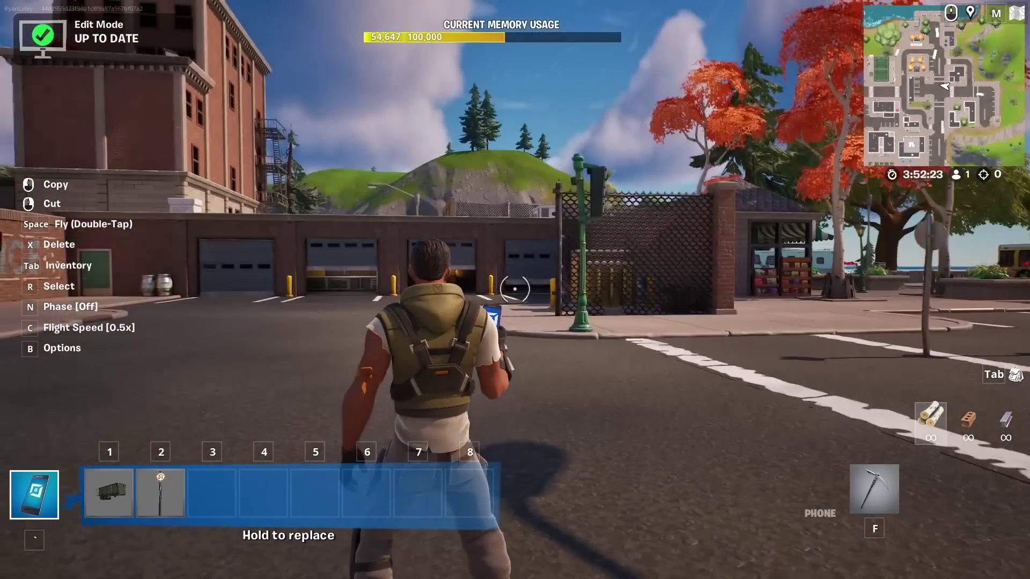
Leave the Fortnite edit session by returning to the lobby, and go back to Unreal Editor
key(Escape)
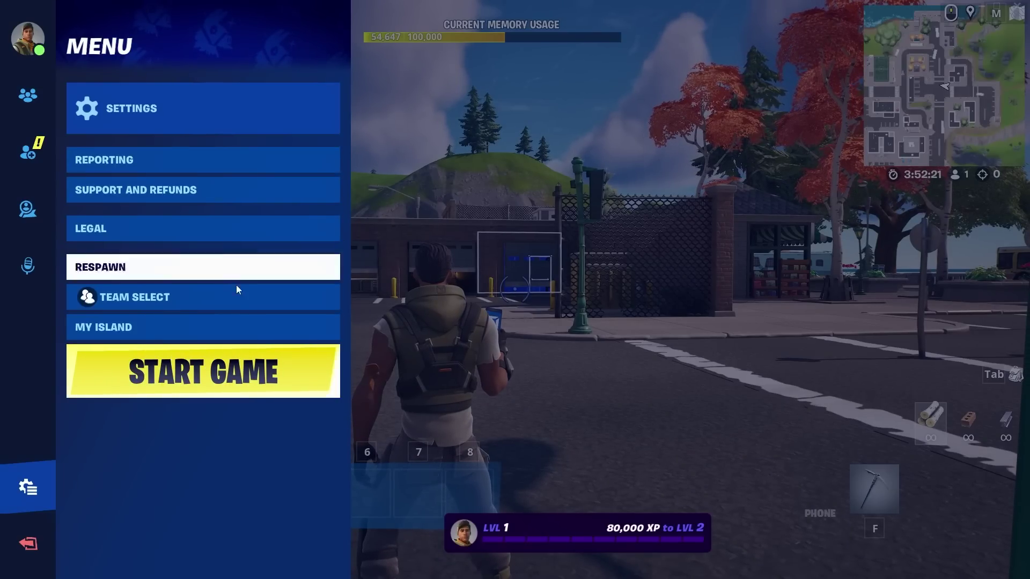
click(28, 543)
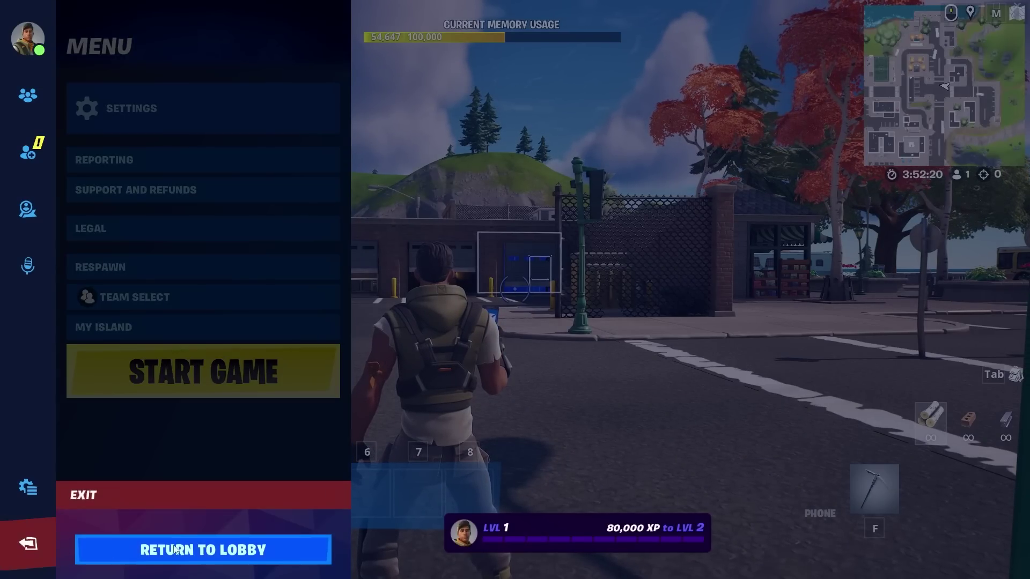
click(214, 562)
click(150, 550)
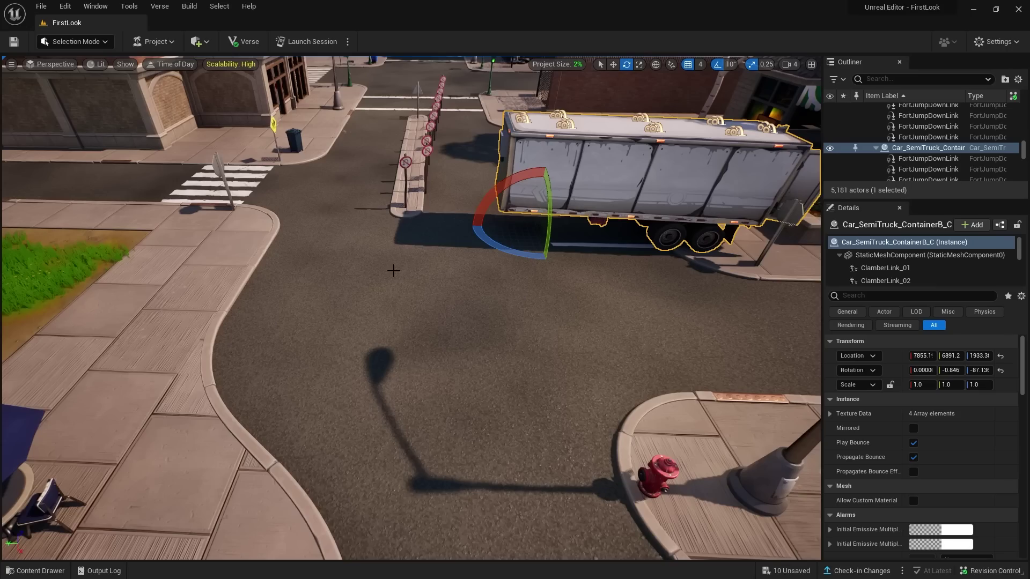
Examine the trailer from several sides and review its transform, instance, mesh and alarm properties in a widened details area
right_drag(263, 229, 263, 229)
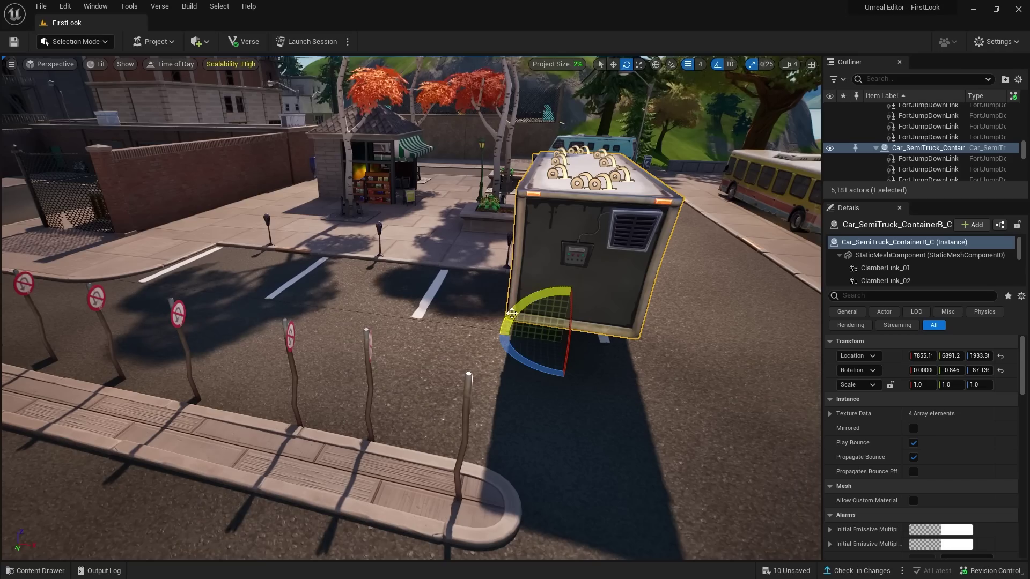
right_drag(539, 302, 547, 331)
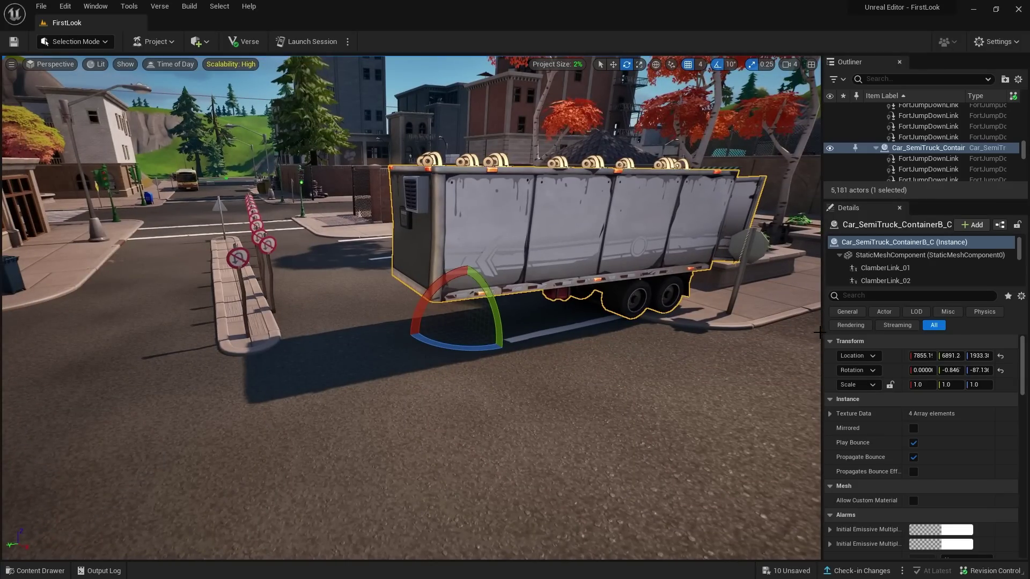
drag(822, 324, 713, 324)
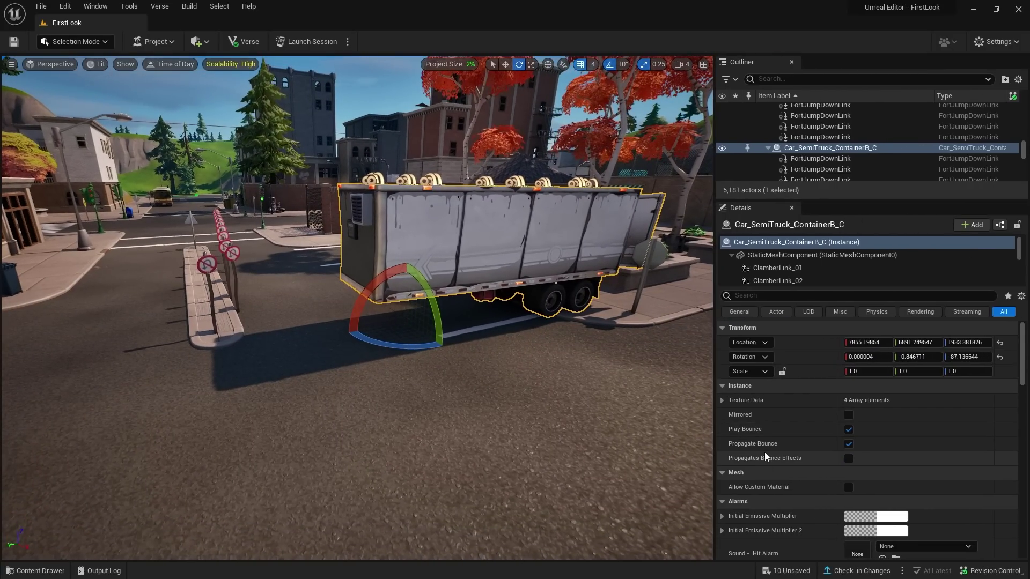
scroll(765, 452, down, 3)
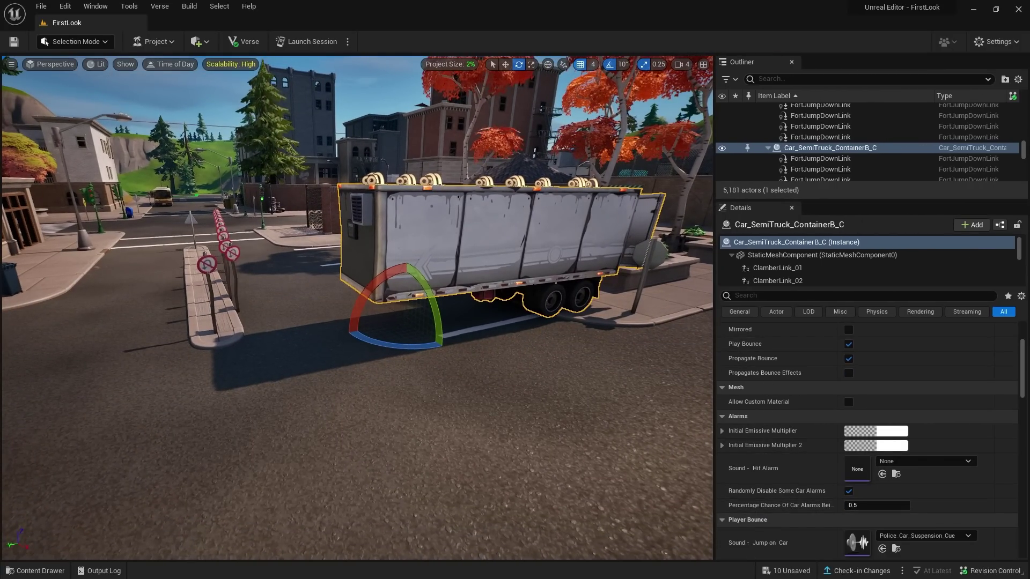
right_drag(228, 350, 402, 300)
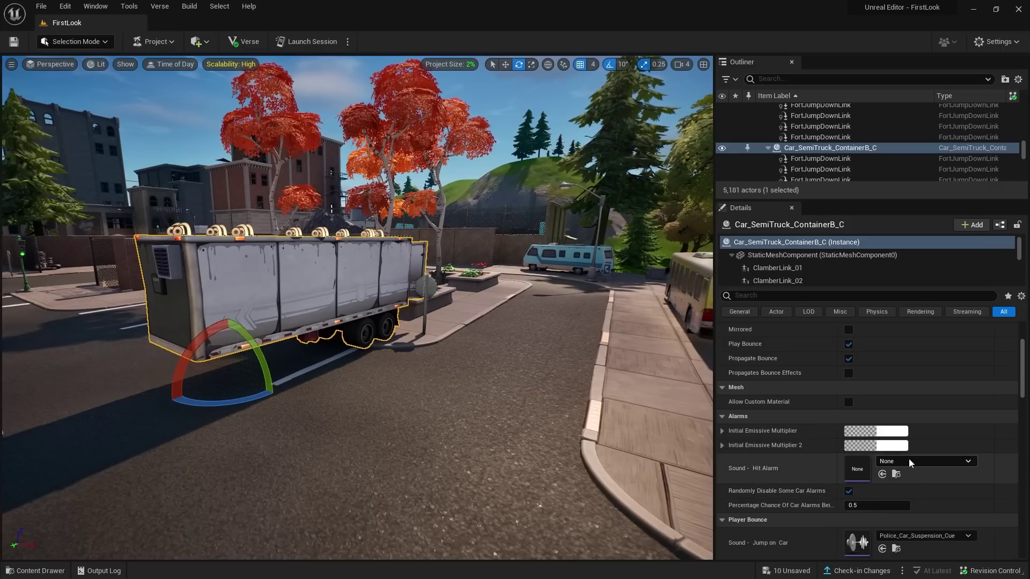
key(w)
right_drag(558, 394, 343, 375)
right_drag(298, 273, 298, 273)
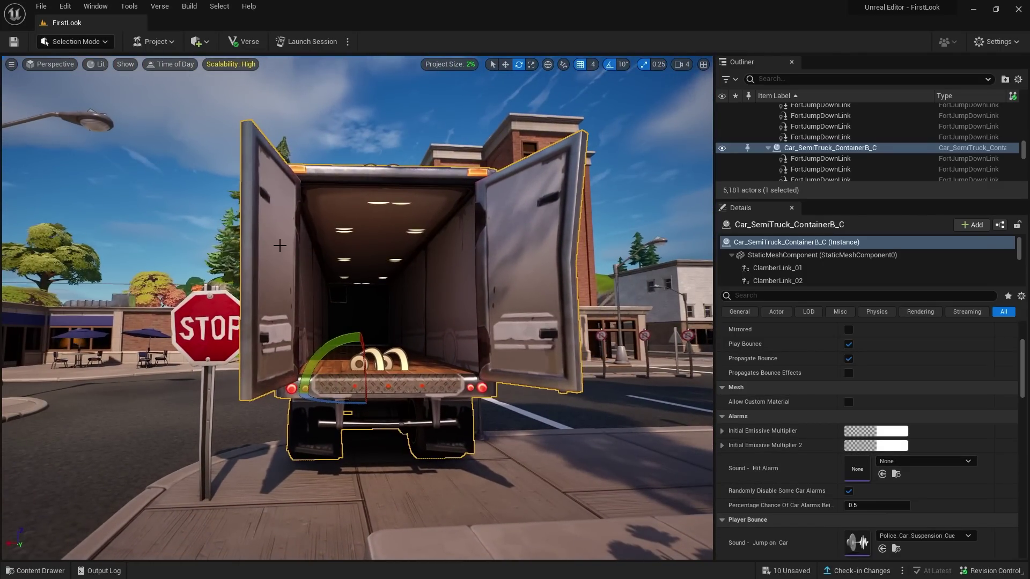
Review the trailer's instance, alarm, player bounce, damage and wind properties, and look around the surrounding street and fenced corner
scroll(847, 458, up, 2)
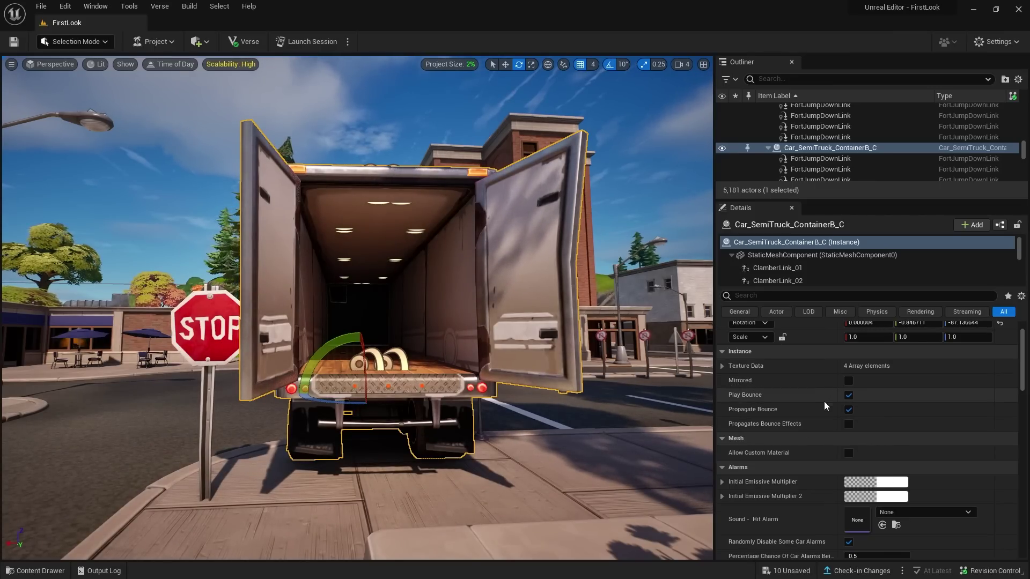
click(848, 381)
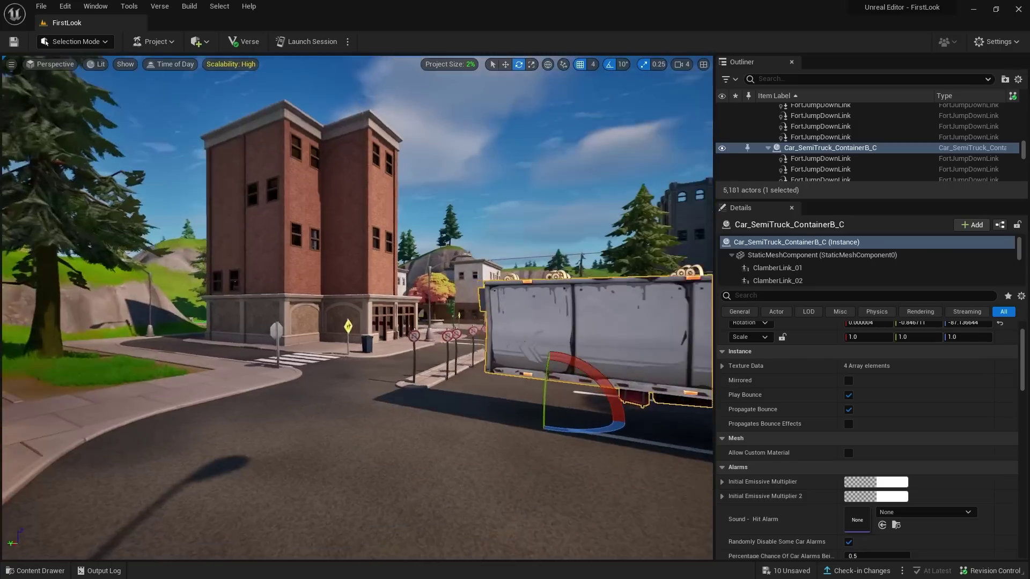
right_drag(502, 432, 556, 434)
scroll(793, 480, down, 1)
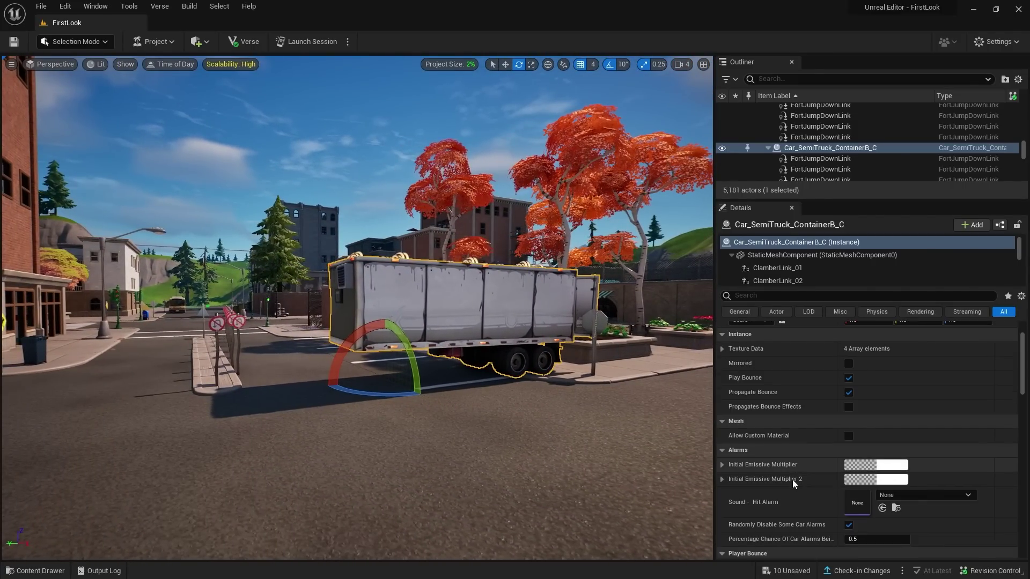
scroll(793, 480, down, 6)
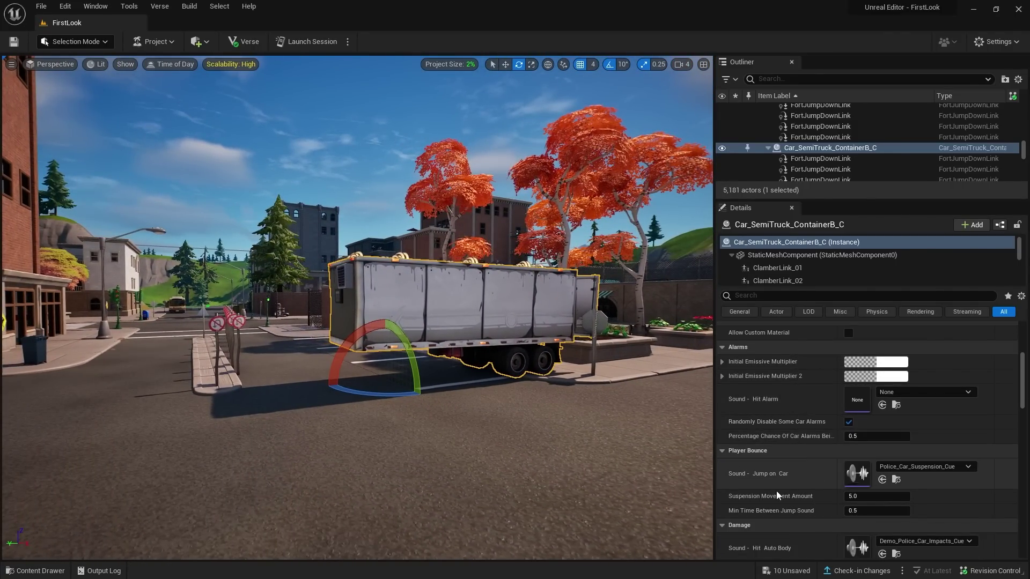
scroll(778, 491, down, 6)
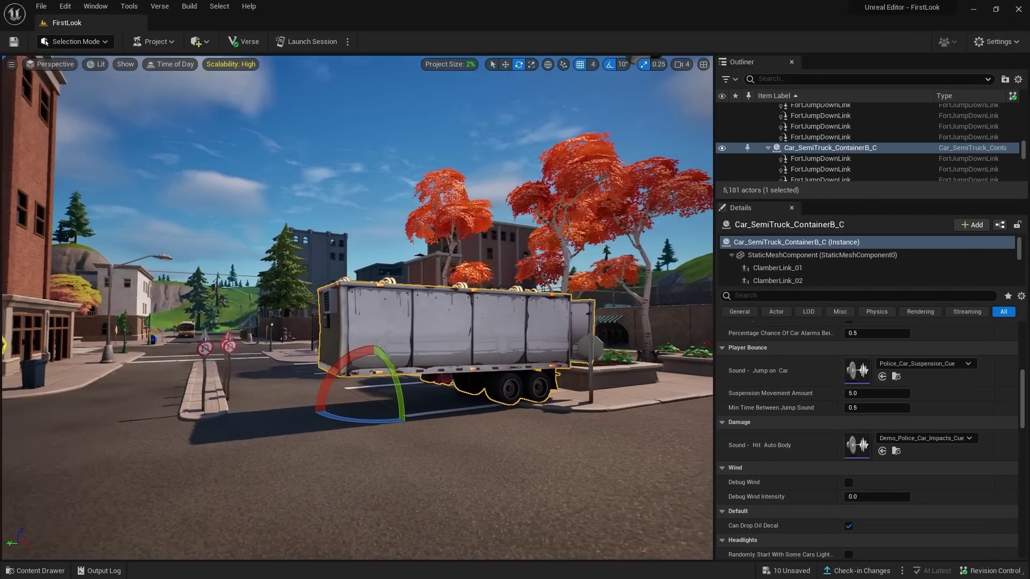
right_drag(376, 322, 423, 338)
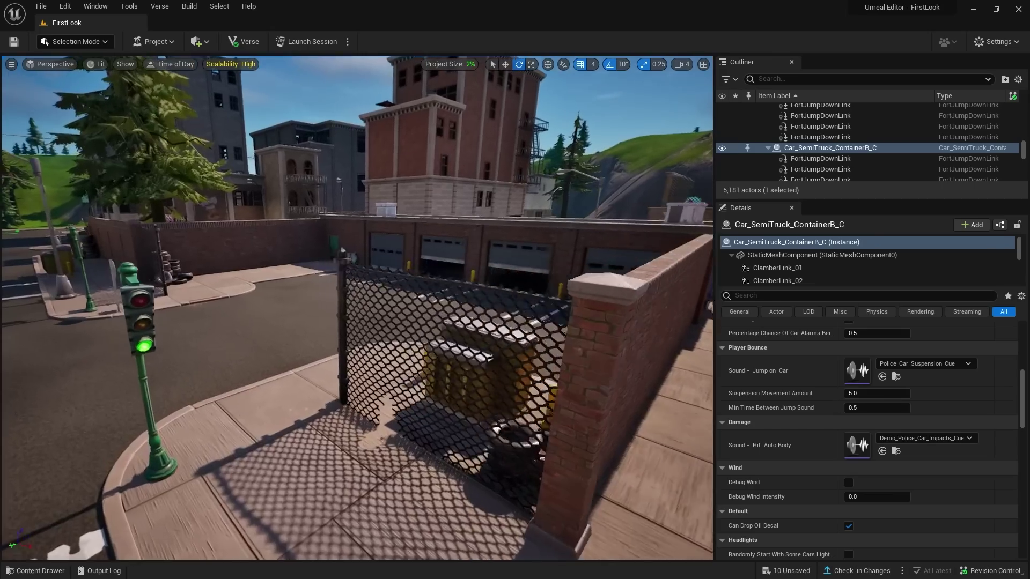
right_drag(363, 188, 585, 218)
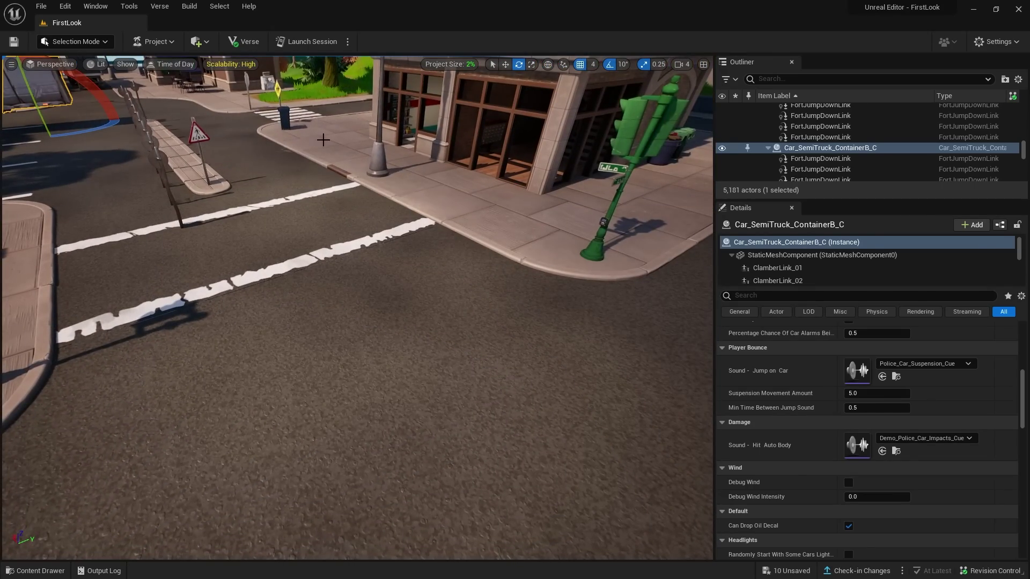
right_drag(370, 249, 395, 237)
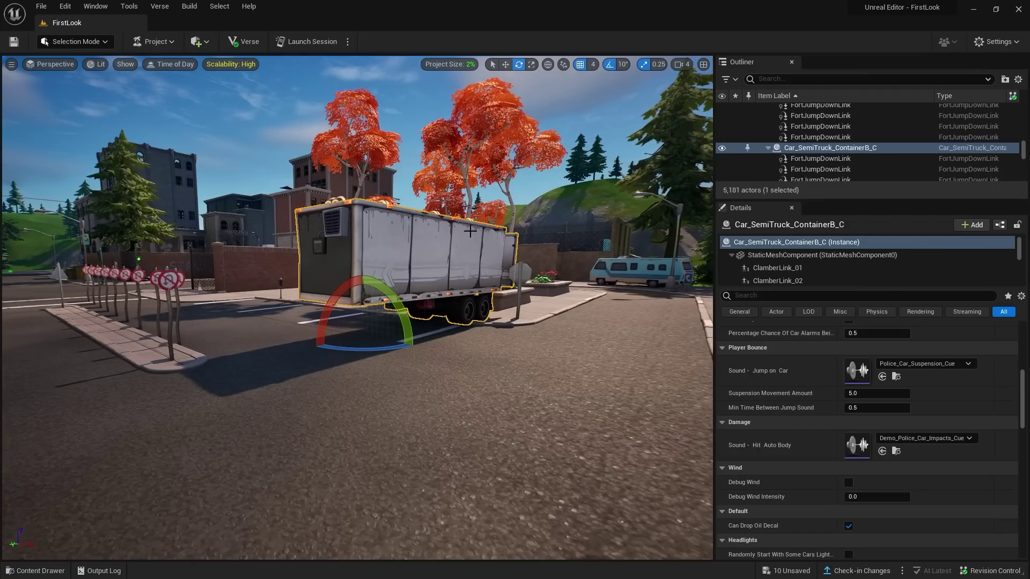
Open the project's Verse code, agree to install Visual Studio Code, accept its license agreement and keep the default install folder
click(241, 41)
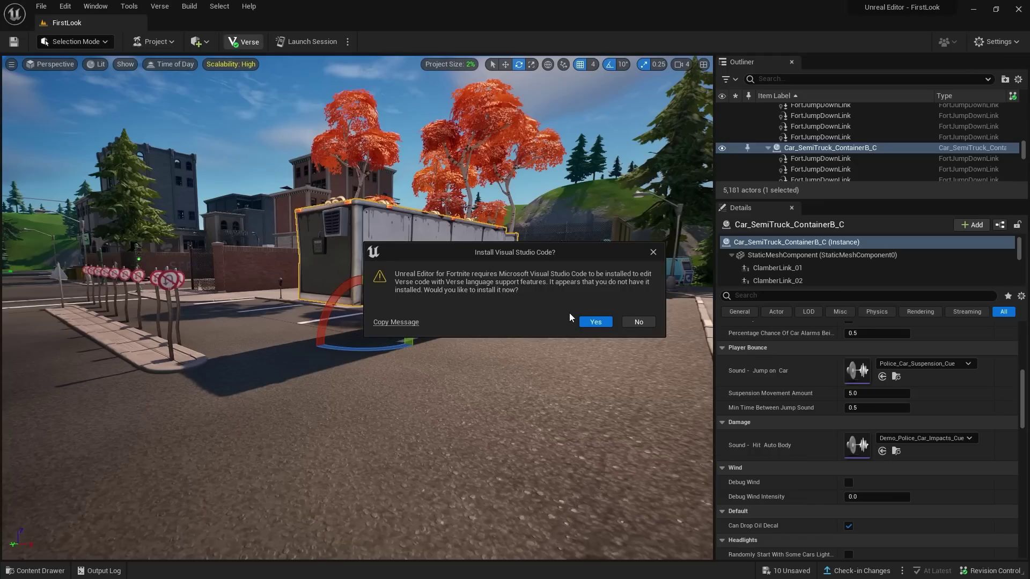
click(600, 323)
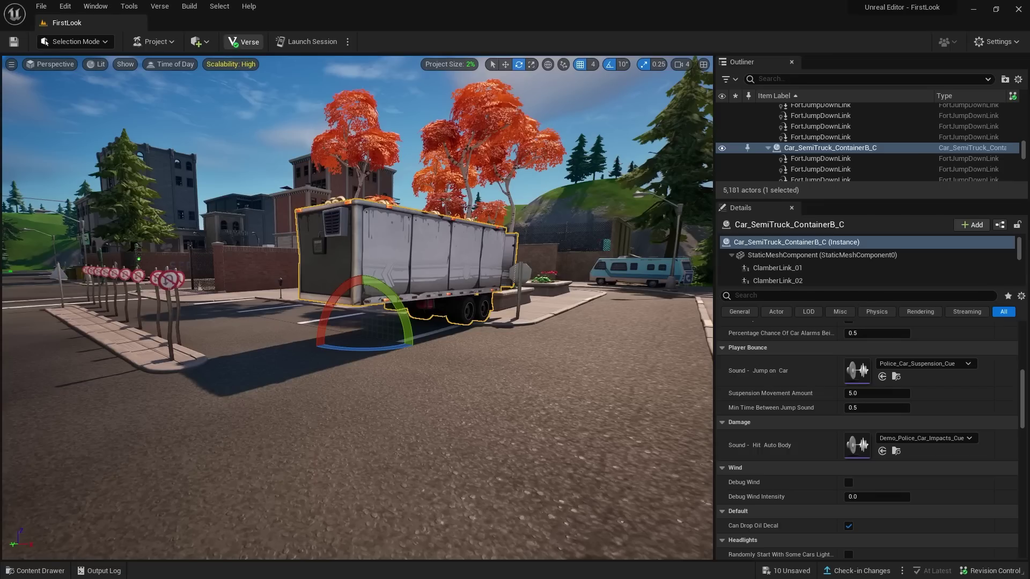
drag(0, 154, 339, 205)
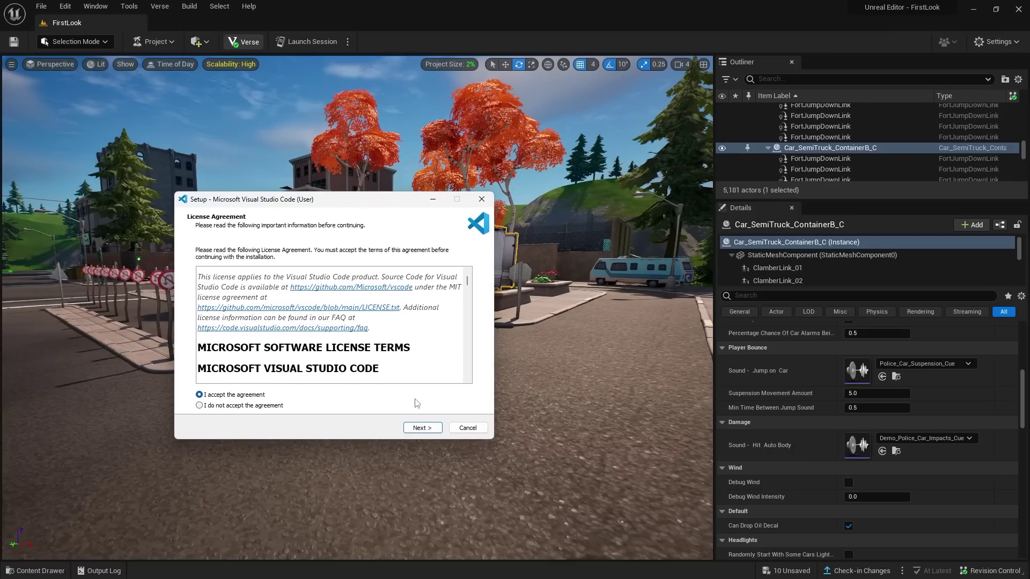
click(422, 427)
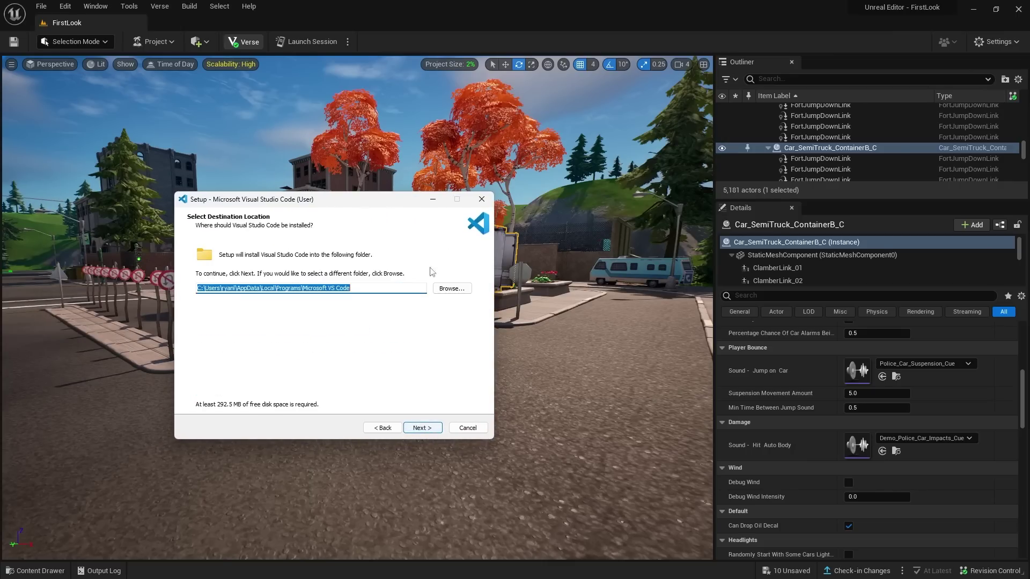
click(422, 429)
drag(368, 203, 0, 146)
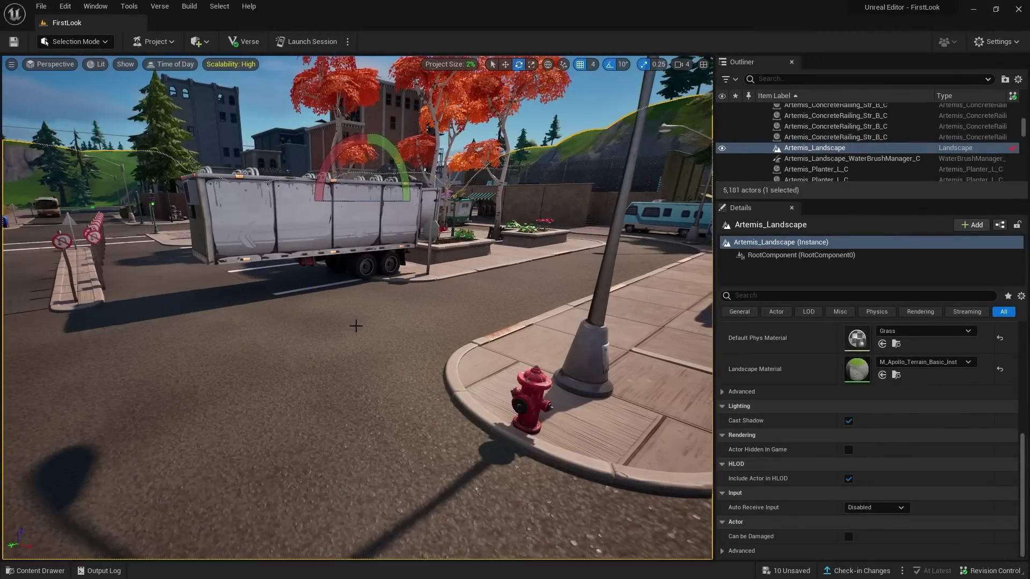
Browse the content folders FirstLook Content, Epic, Fortnite and Referenced Content to see what each one holds
click(49, 570)
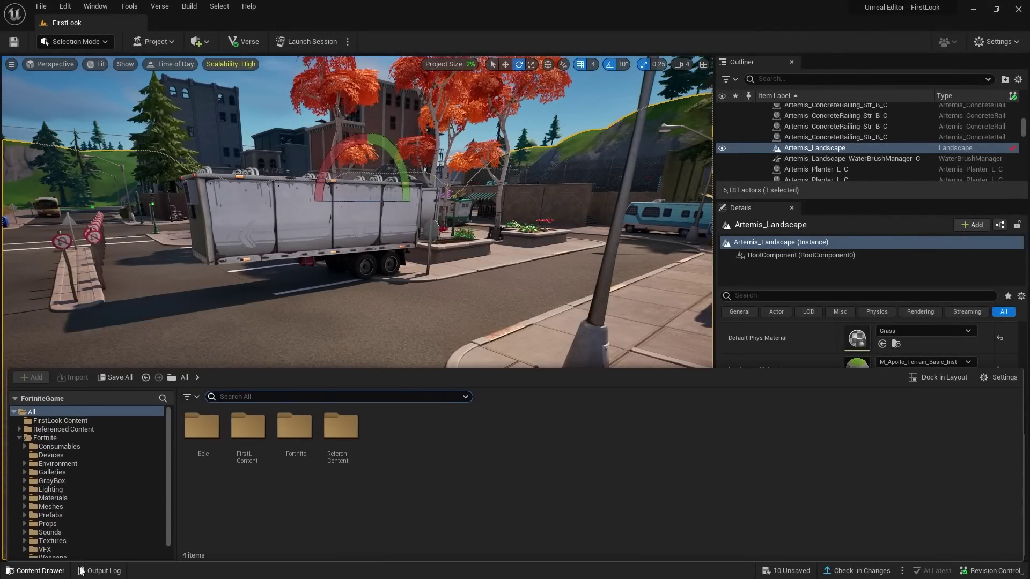
click(34, 414)
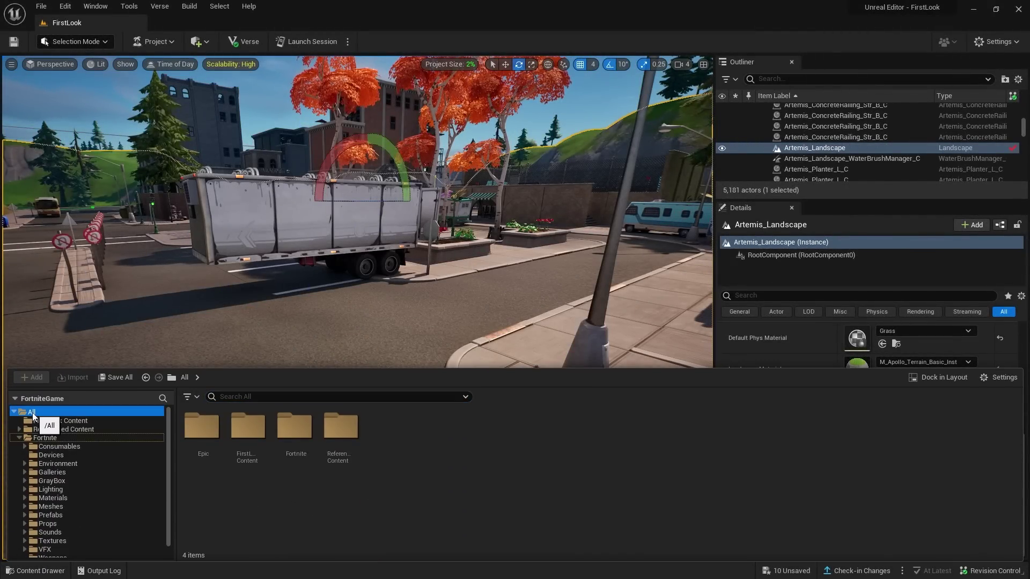
click(245, 439)
double_click(245, 439)
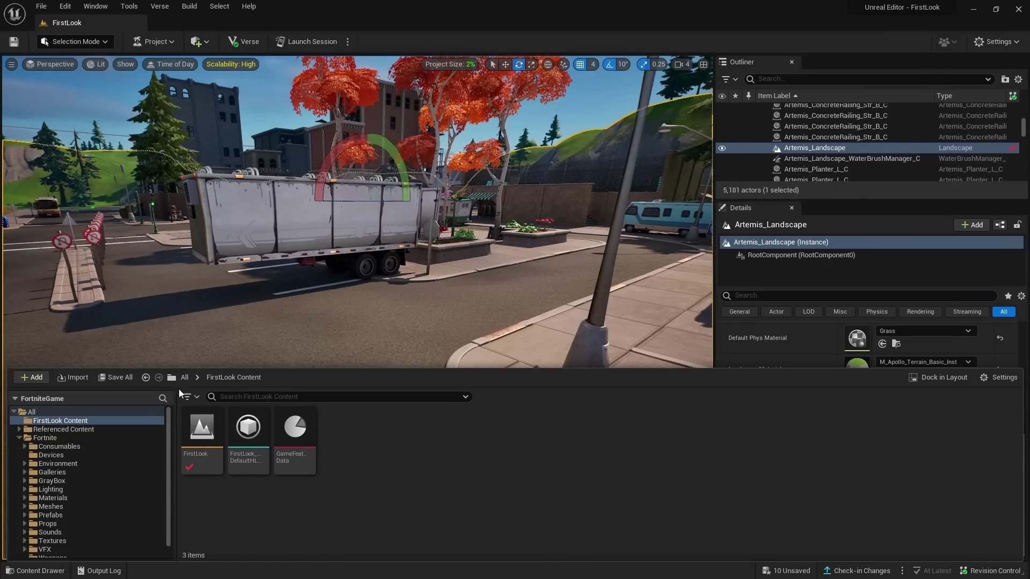
click(184, 377)
click(212, 424)
double_click(218, 429)
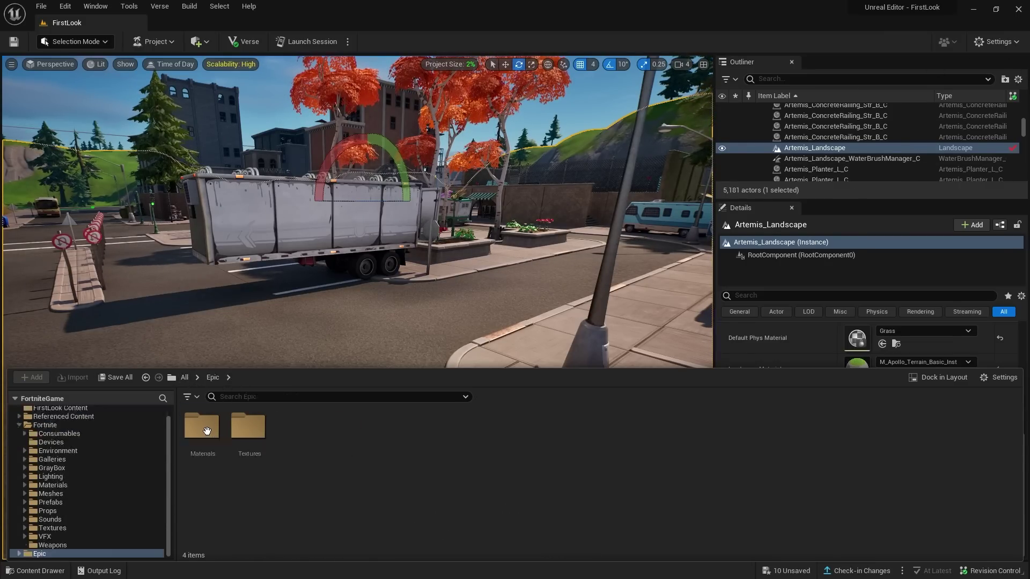
click(184, 377)
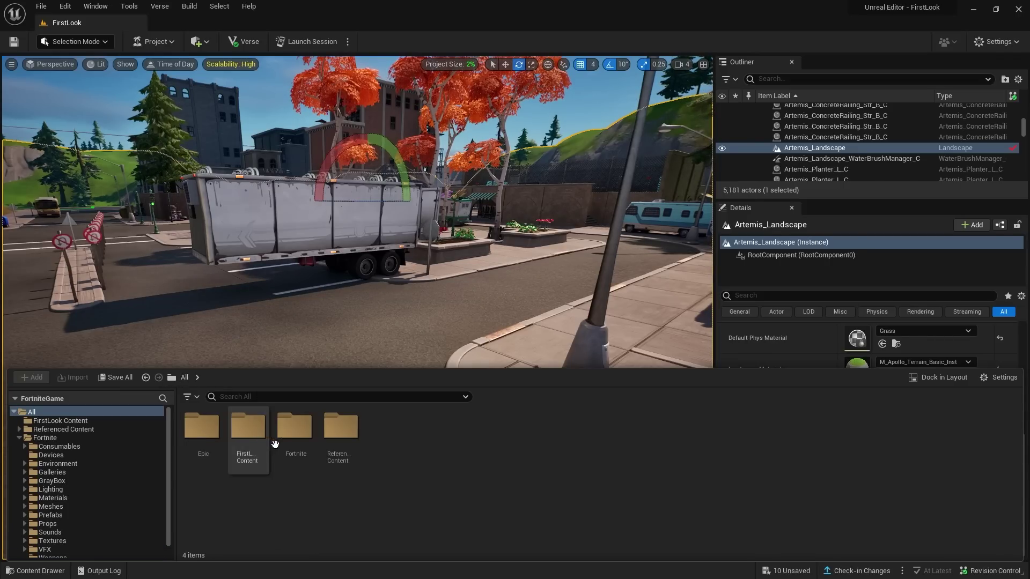
click(293, 427)
double_click(292, 427)
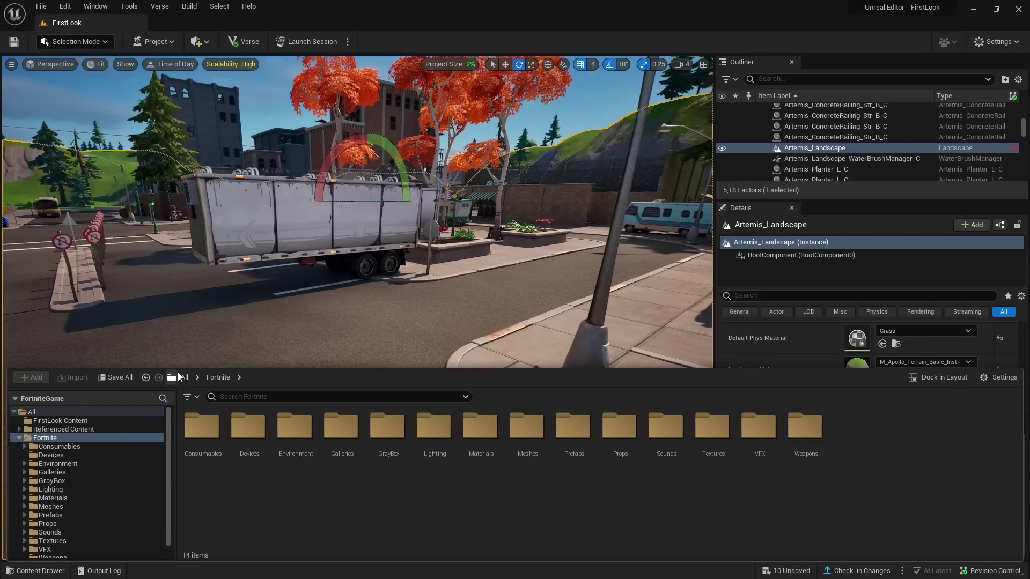
click(184, 377)
double_click(342, 426)
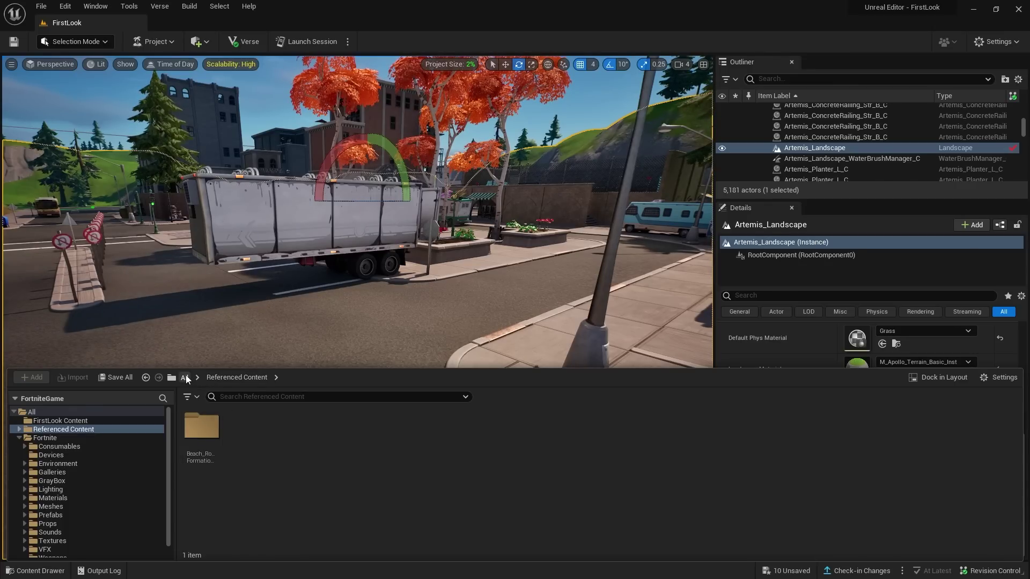
Open the Devices folder inside the Fortnite content
click(186, 377)
click(295, 426)
double_click(294, 427)
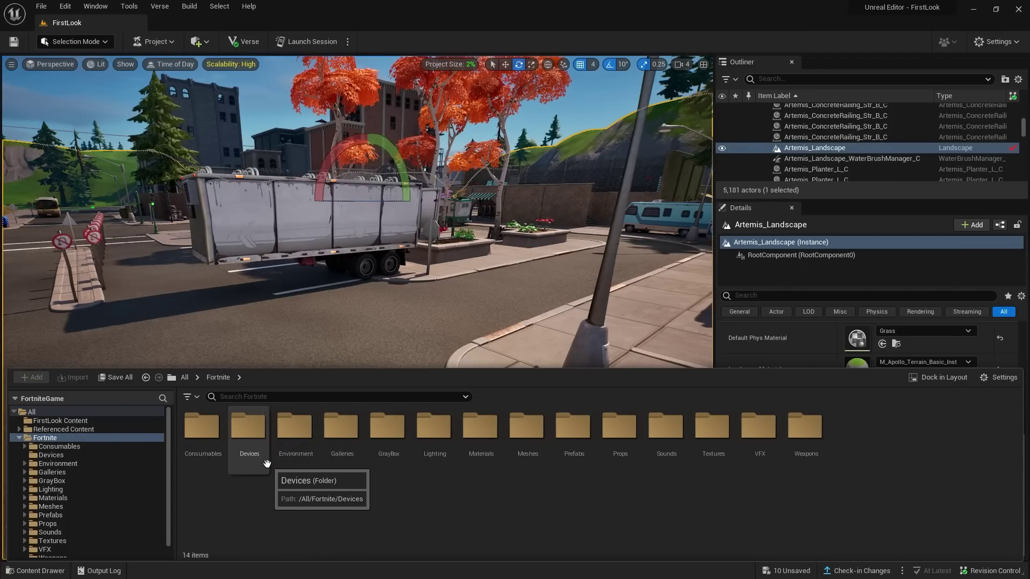
double_click(251, 432)
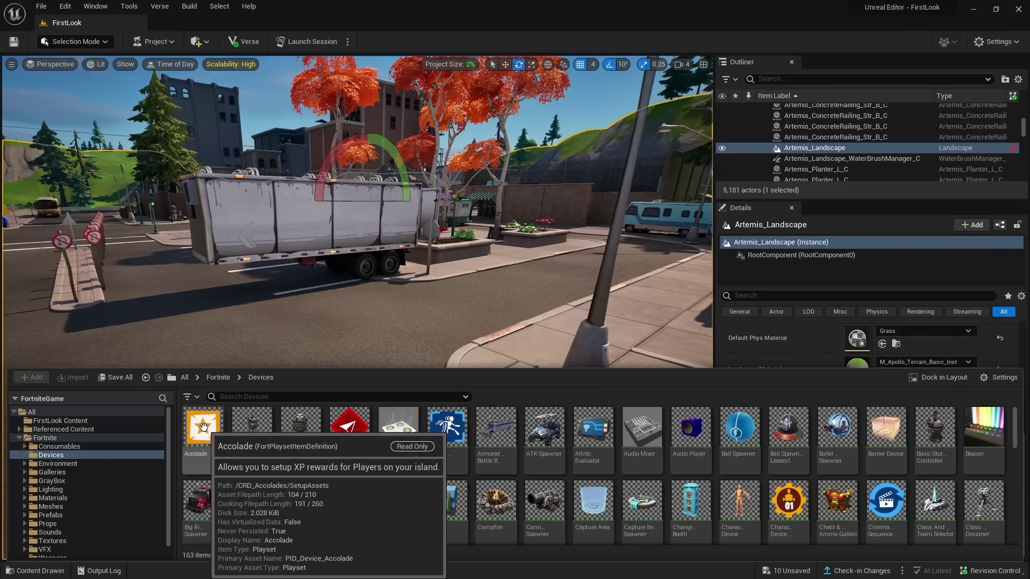
Place an Accolade device on the street in front of the trailer, raise it to Z 2104 and frame it in view
drag(204, 426, 365, 325)
drag(354, 368, 352, 245)
key(w)
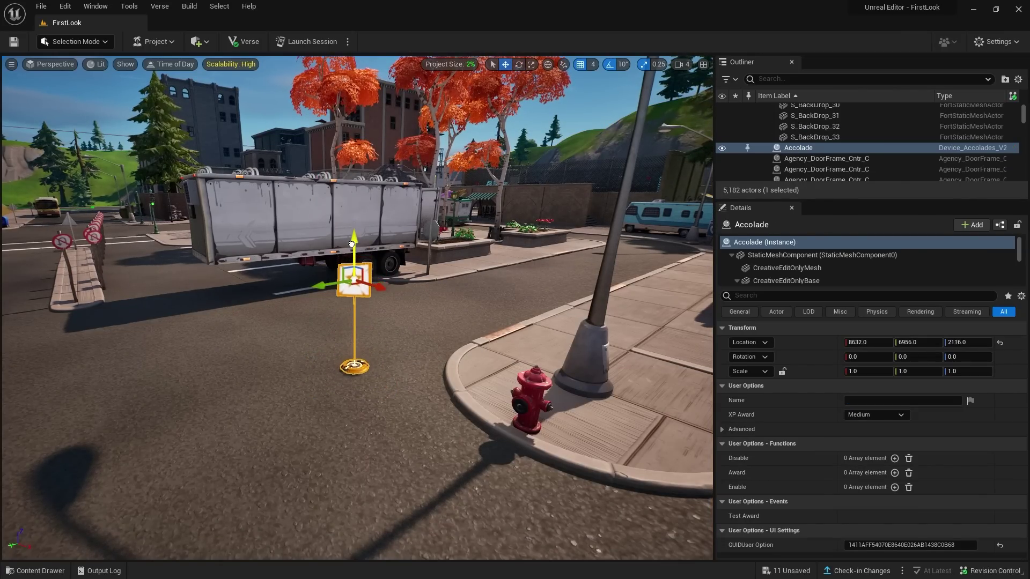
key(f)
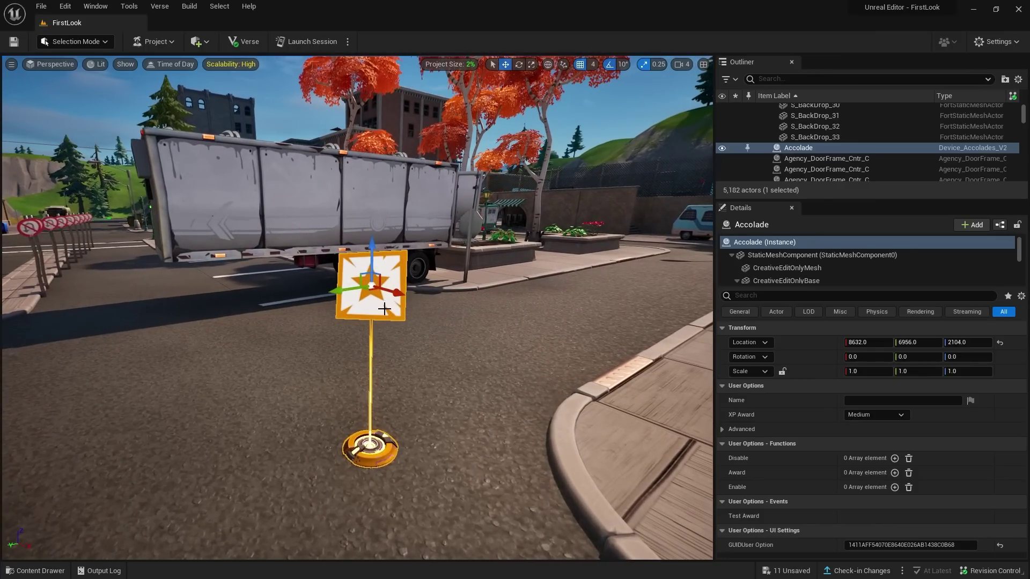
Check the Accolade's XP Award choices and expand its advanced user options for review
click(888, 415)
click(873, 446)
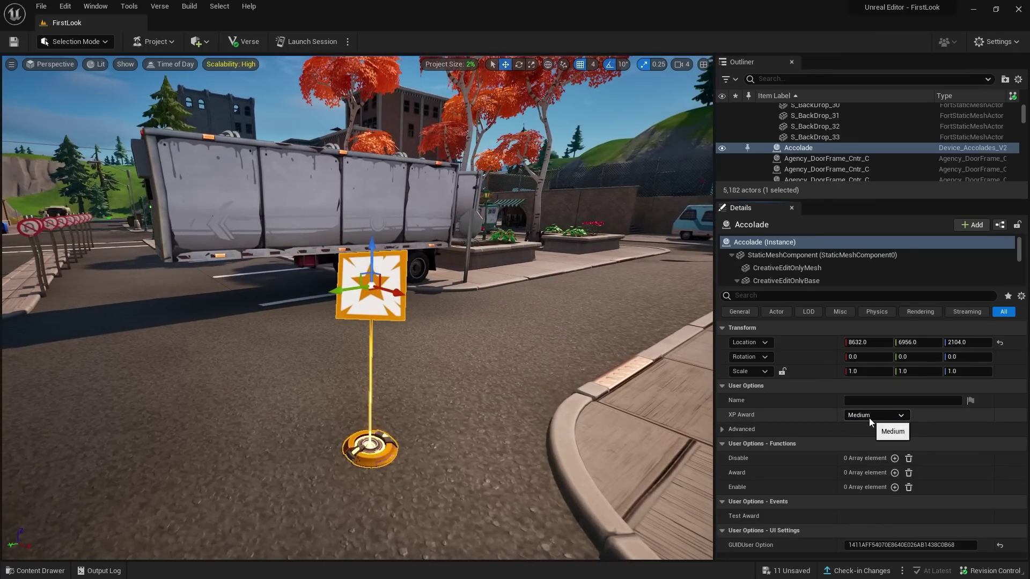
click(722, 429)
scroll(808, 500, down, 3)
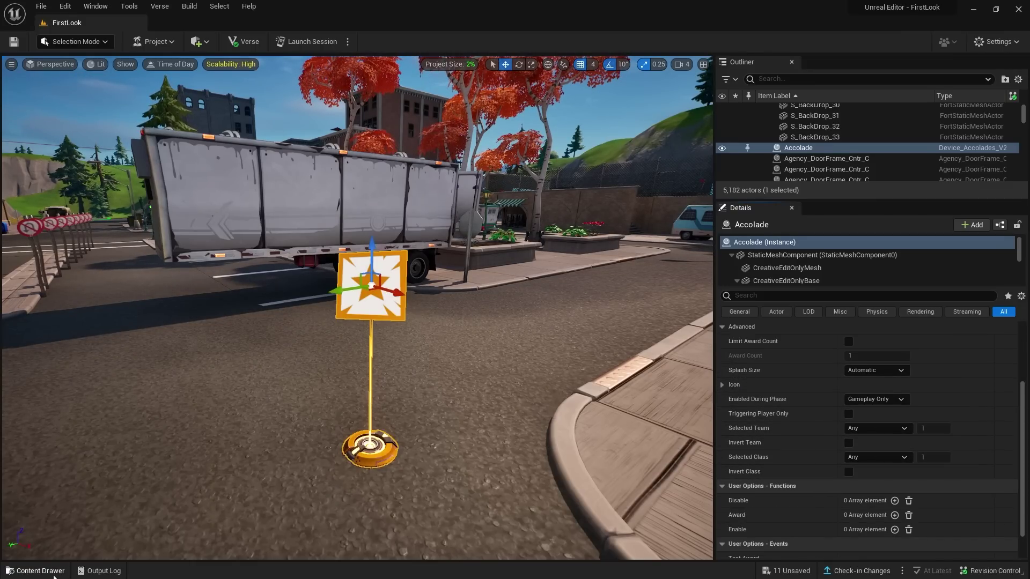
Place a Crash Pad device from the Devices folder at the street corner near the Accolade and raise it to Z 1960
click(54, 573)
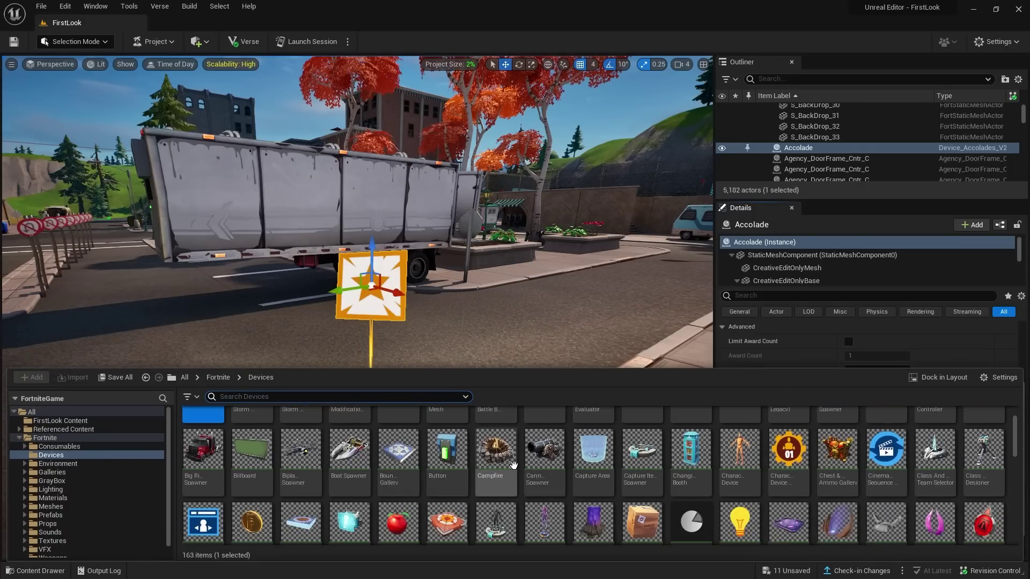
scroll(514, 464, down, 1)
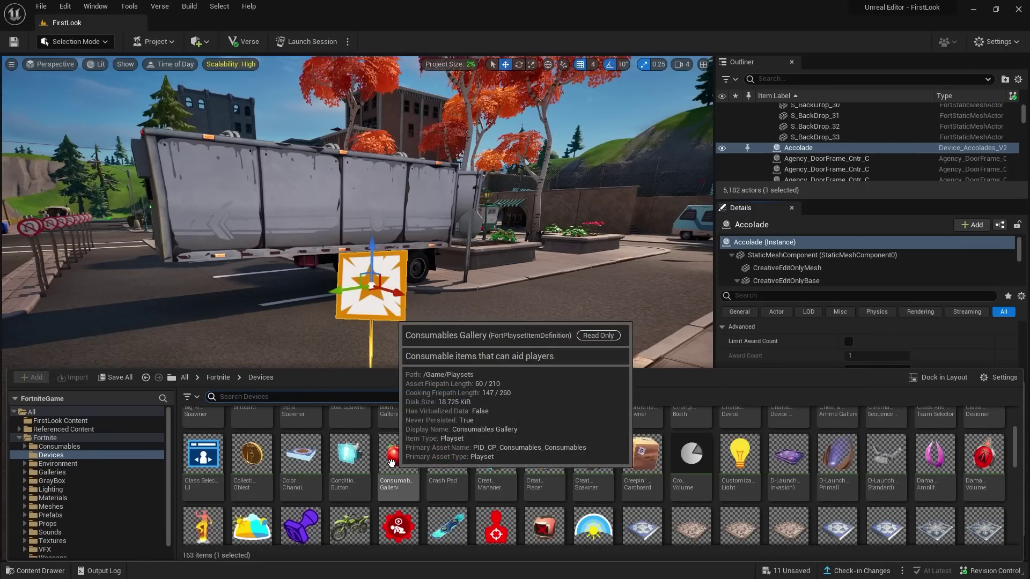
drag(446, 457, 550, 313)
right_drag(550, 313, 547, 312)
key(d)
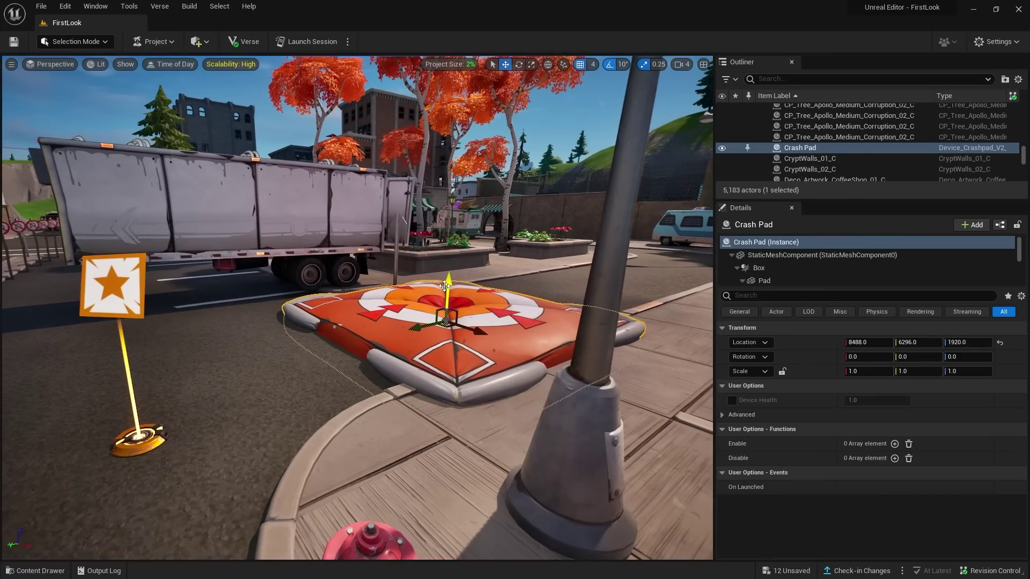
mouse_move(445, 285)
mouse_down()
mouse_move(445, 249)
mouse_move(445, 269)
mouse_up()
key(d)
right_drag(425, 375, 479, 310)
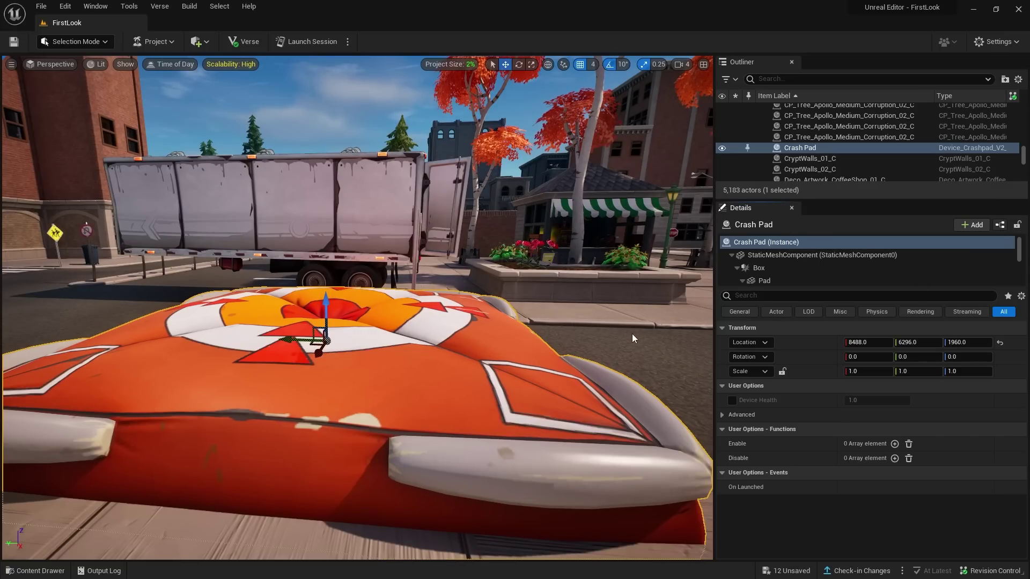
Create a Child Actors blueprint named Crash_Pad_Blueprint from the Crash Pad with parent class Actor, and maximize the blueprint editor
click(1000, 225)
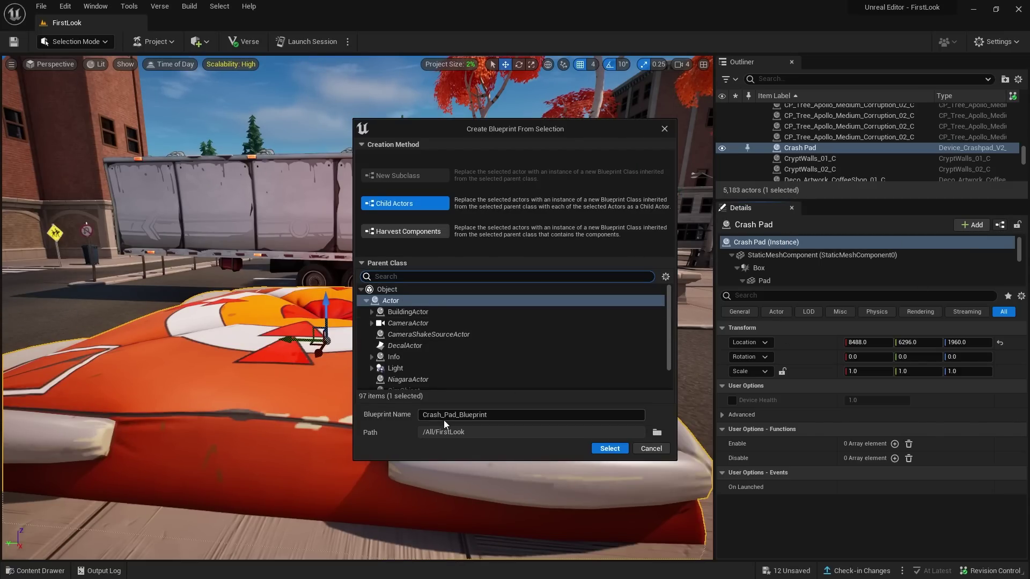
click(608, 449)
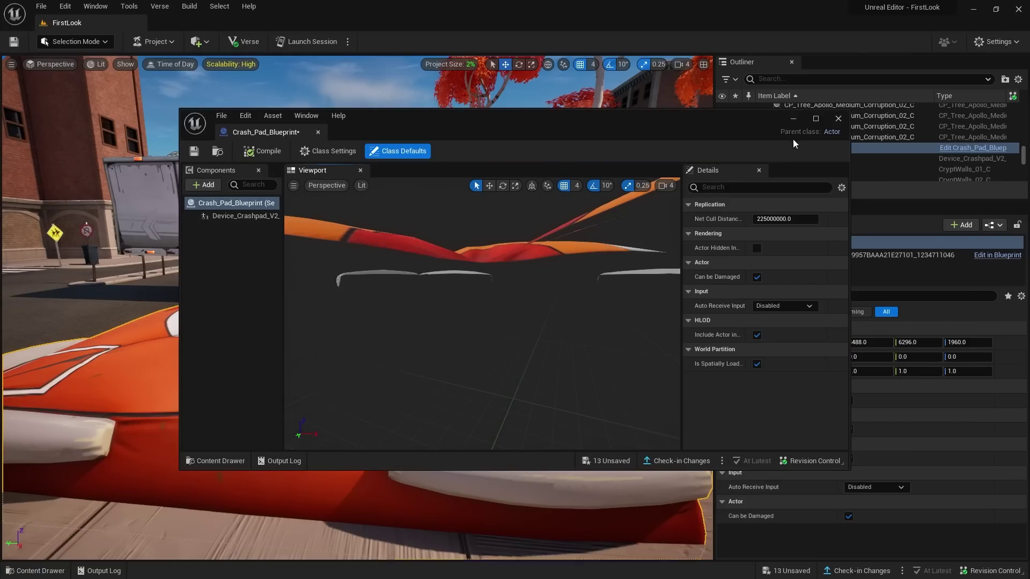
click(819, 118)
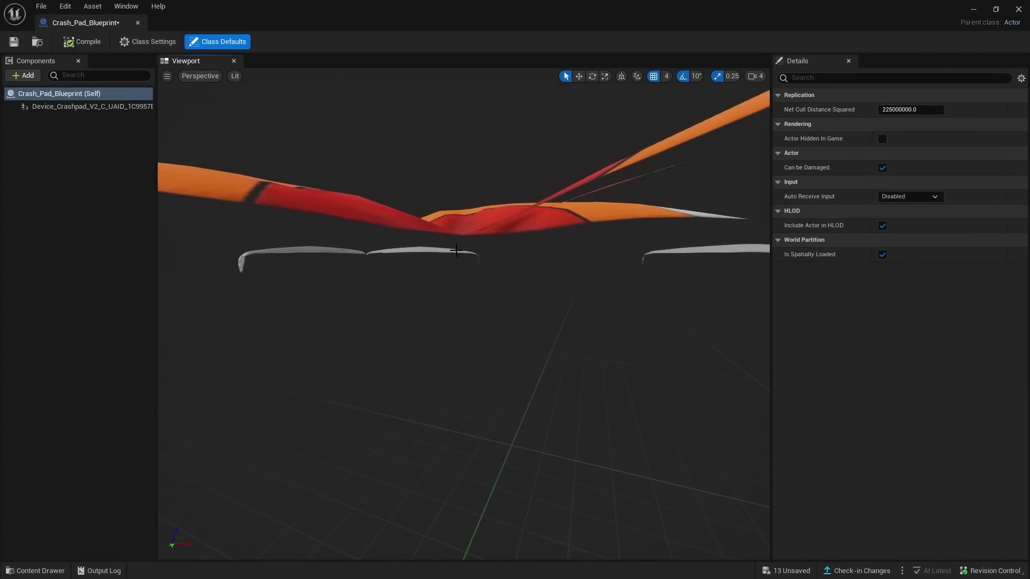
Examine the whole crash pad in the blueprint viewport and clear the component selection
alt+drag(489, 264, 376, 287)
scroll(490, 264, down, 10)
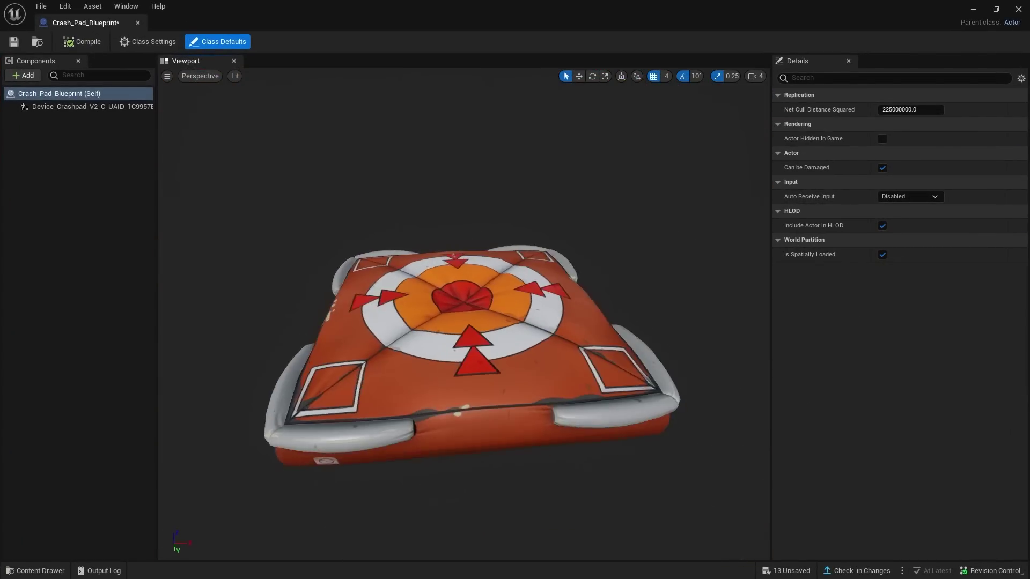
click(98, 172)
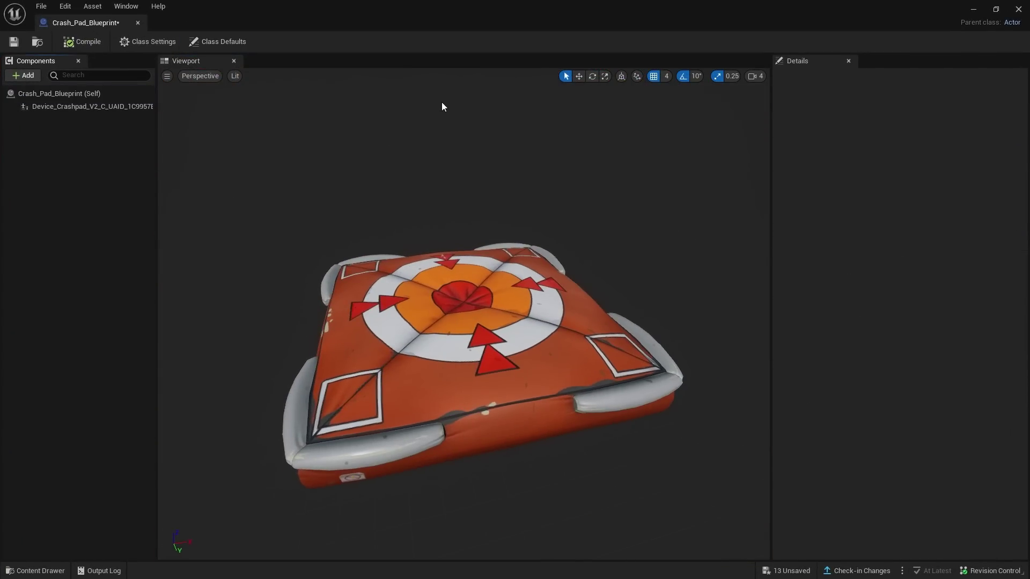
alt+drag(498, 269, 370, 289)
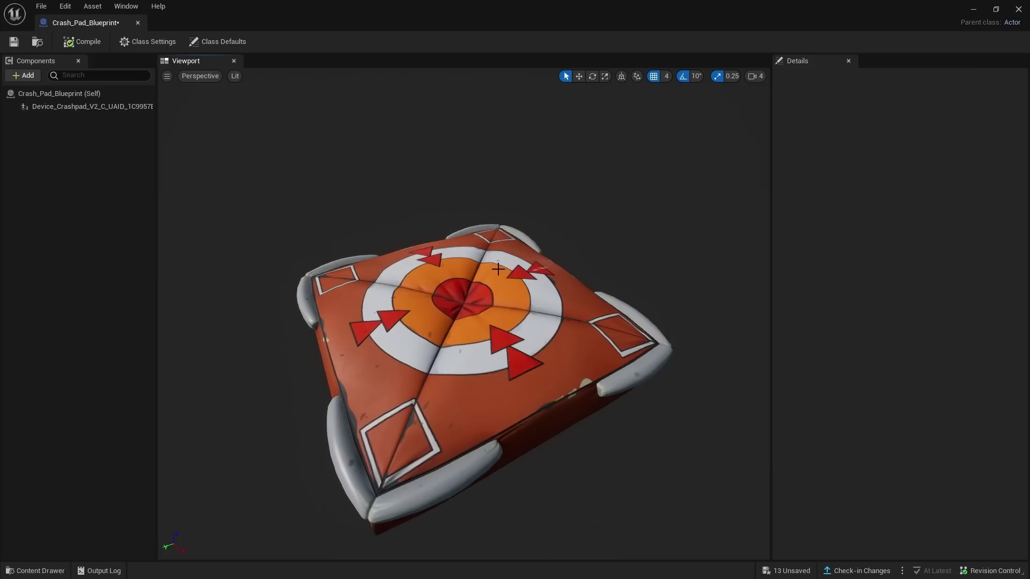
click(119, 294)
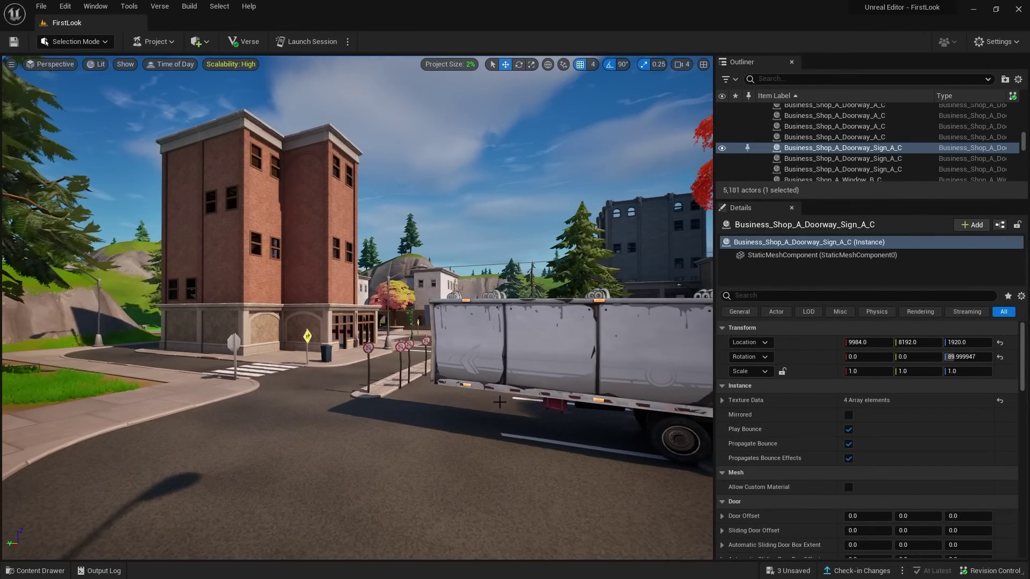
Select the shop doorway piece at the brick building's corner and review its door, structural, weak spot and attachment settings
right_drag(537, 408, 408, 407)
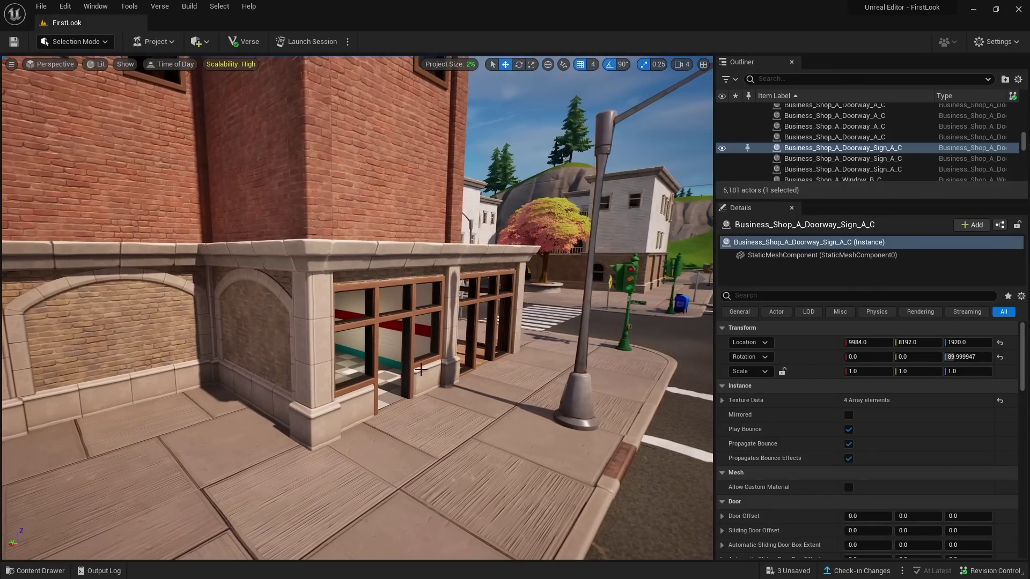
click(423, 314)
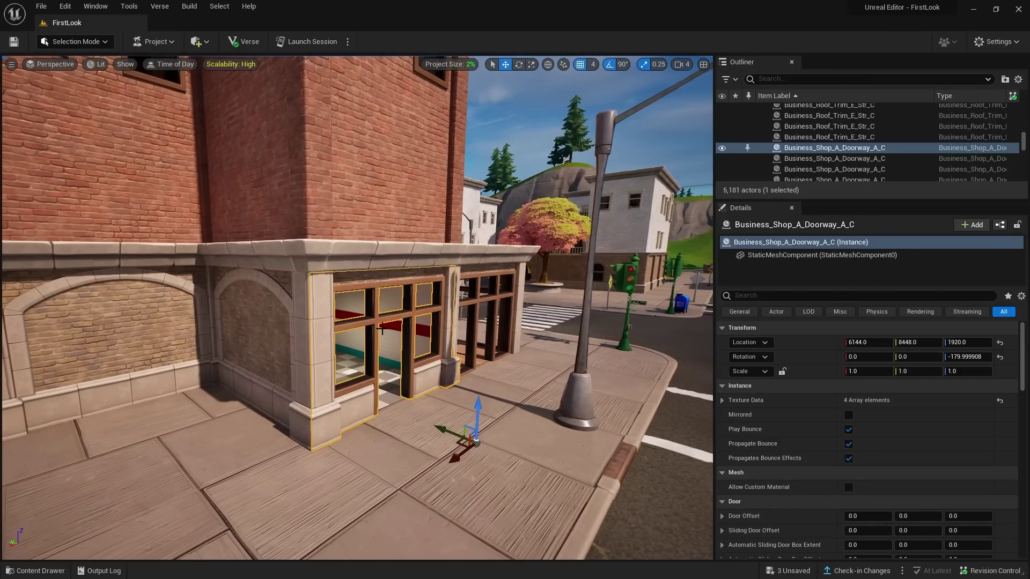
scroll(828, 445, down, 3)
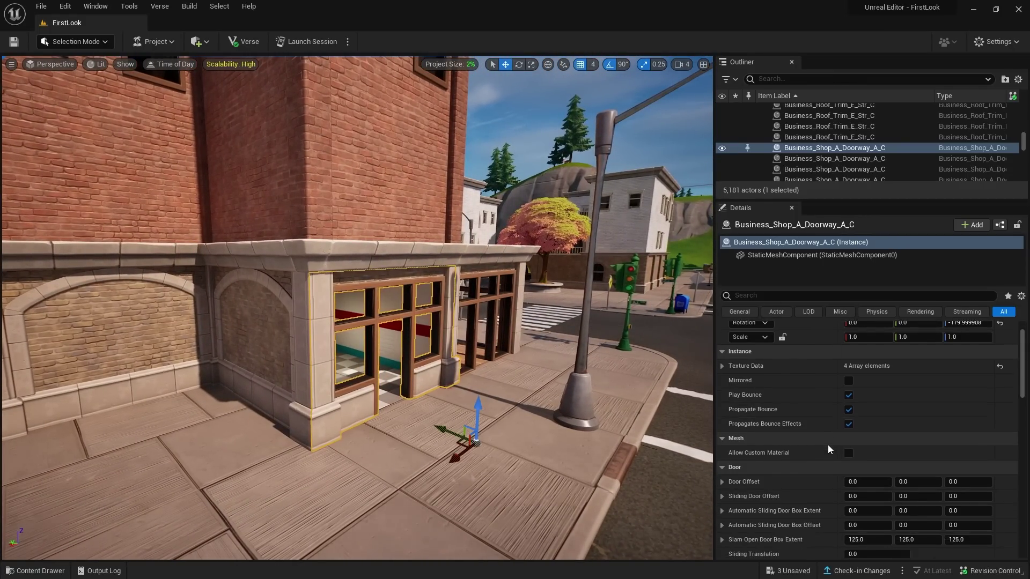
scroll(829, 445, down, 1)
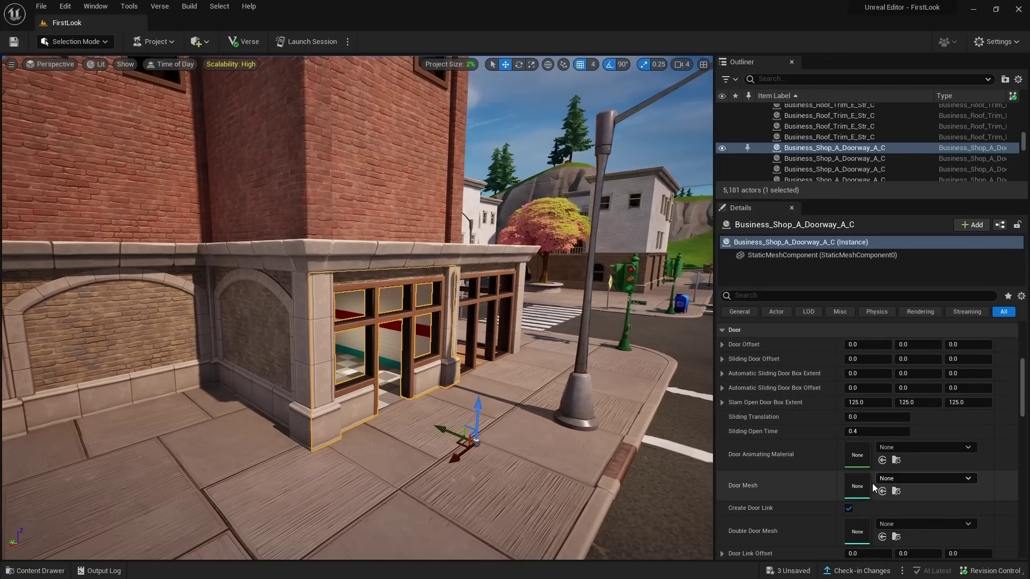
scroll(819, 488, down, 10)
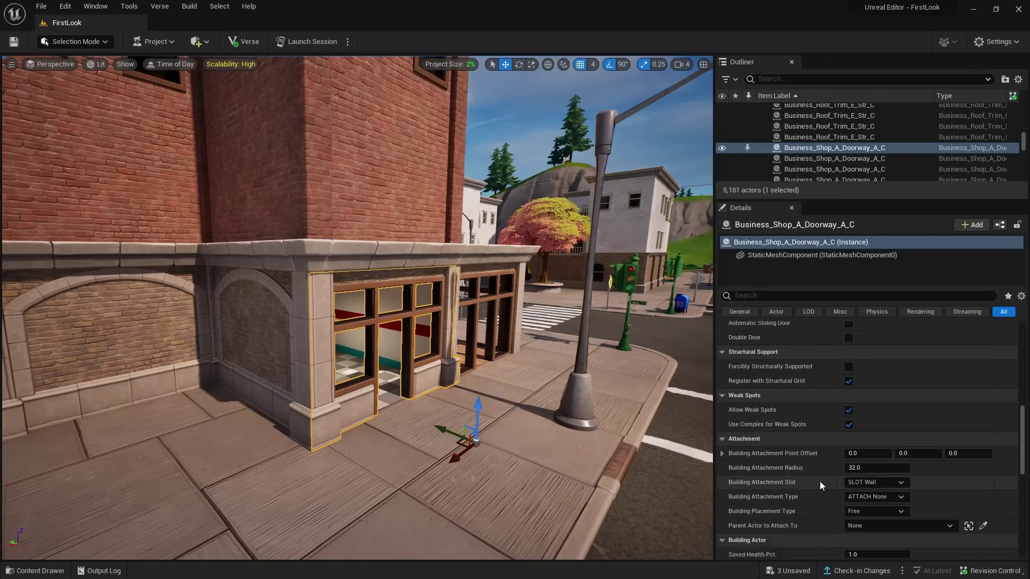
scroll(819, 478, down, 3)
Select the green traffic light at the street corner and review its attachment and interaction settings
right_drag(516, 366, 559, 384)
click(490, 344)
click(530, 245)
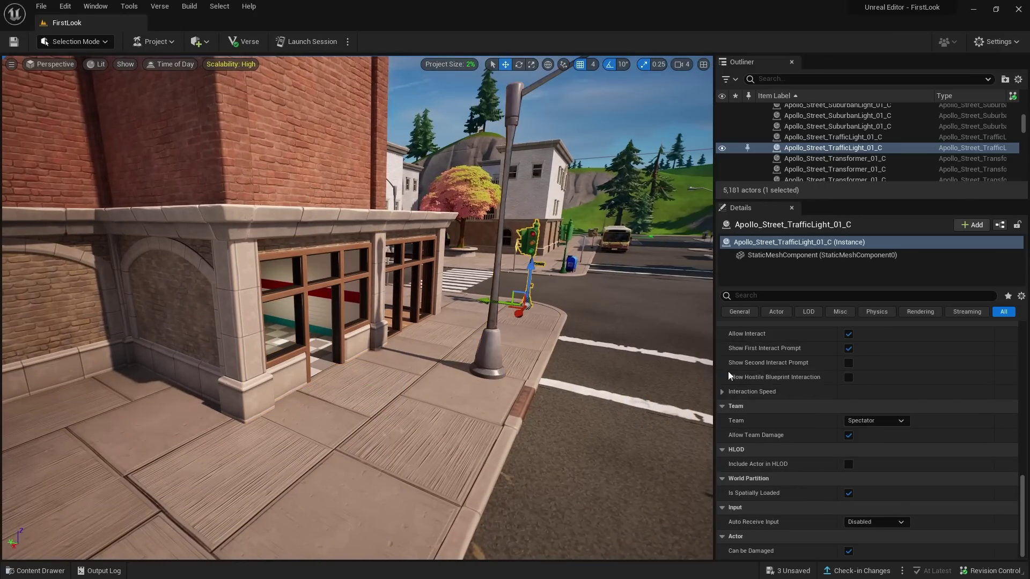
scroll(764, 398, up, 2)
scroll(767, 400, down, 8)
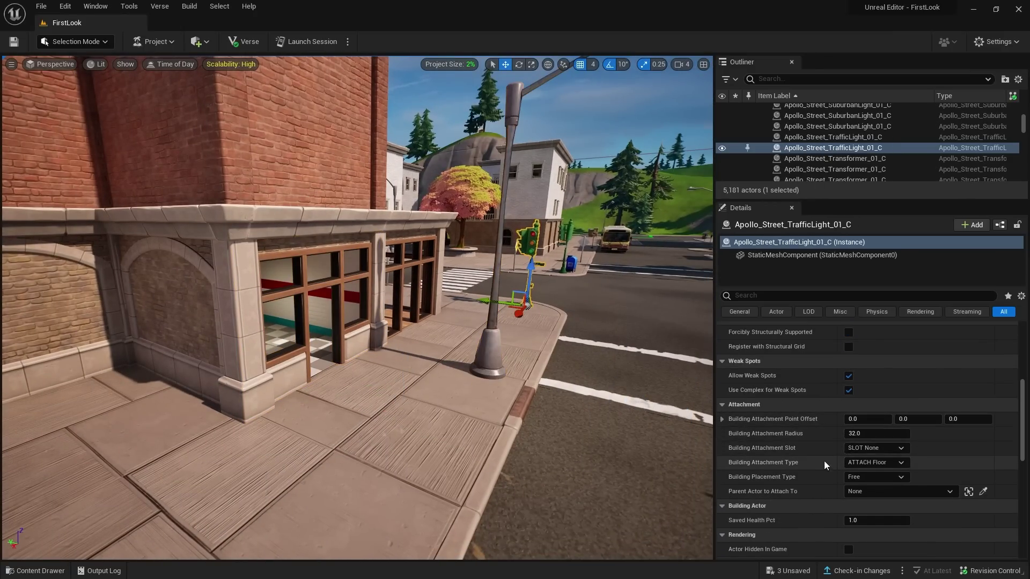
scroll(821, 459, up, 10)
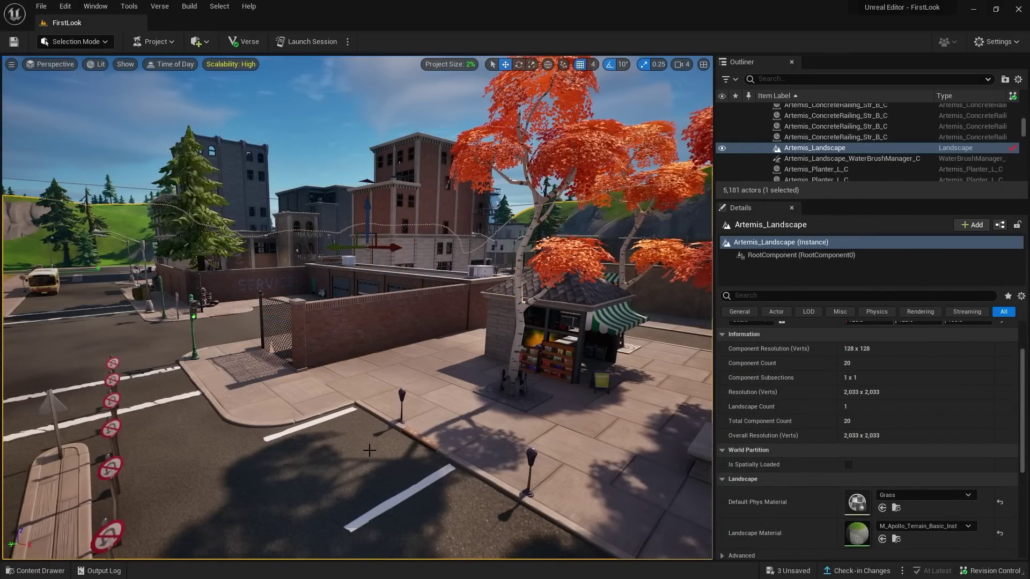
Place a Blue Mushroom from Fortnite's Consumables folder on the road, inspect it up close, and delete it
click(51, 566)
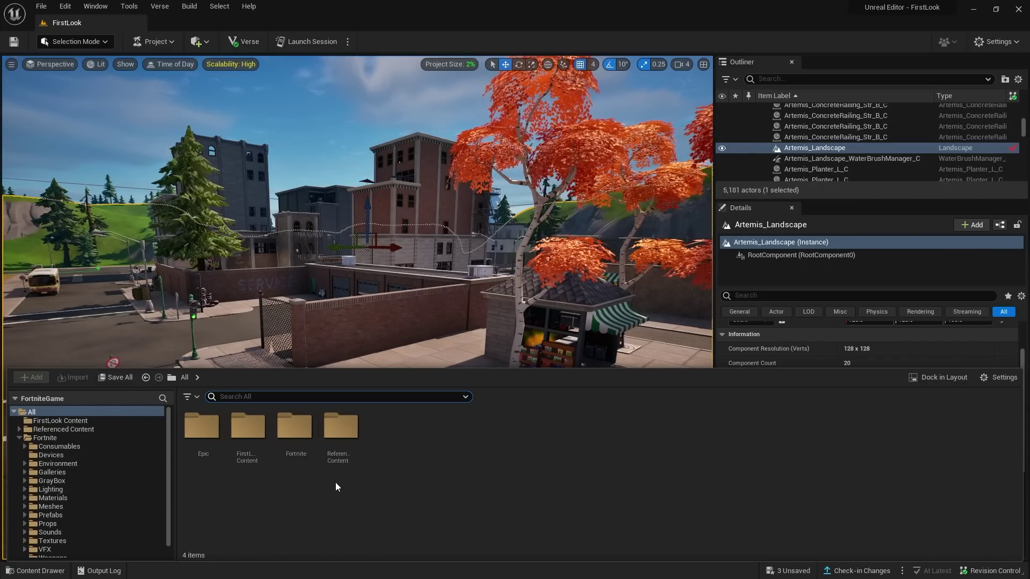
double_click(295, 429)
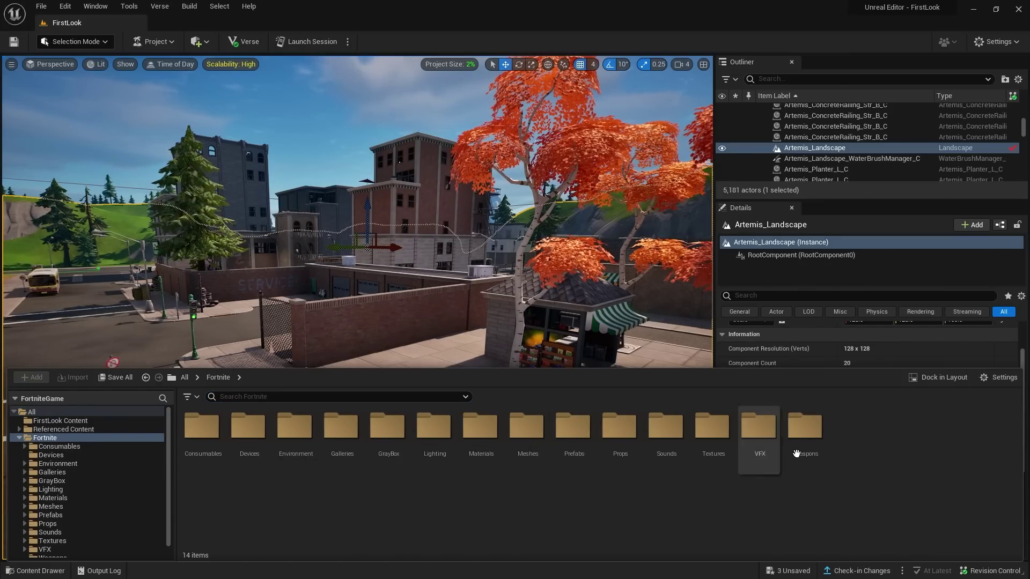
double_click(204, 432)
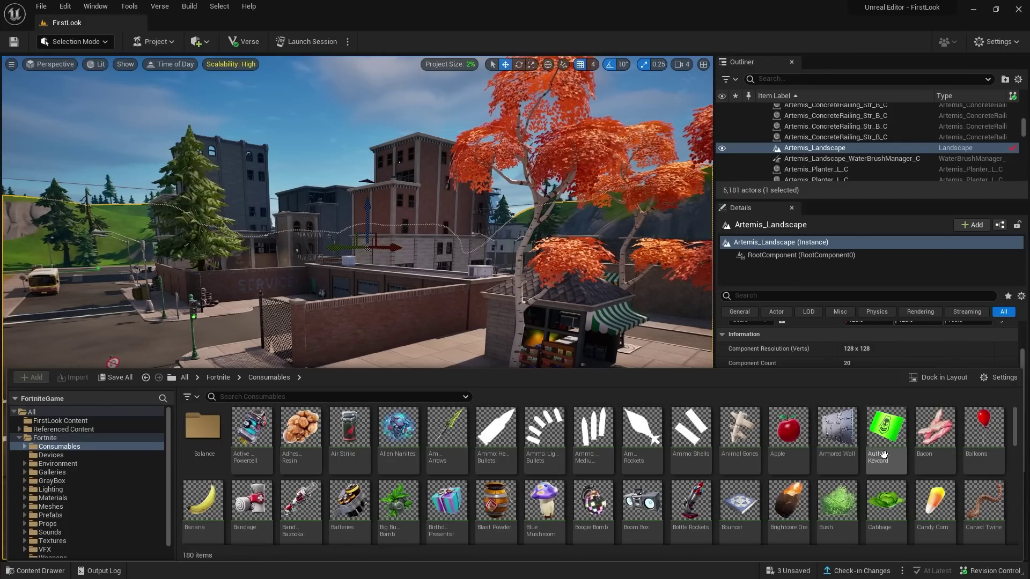
scroll(885, 440, down, 2)
drag(544, 456, 296, 482)
key(f)
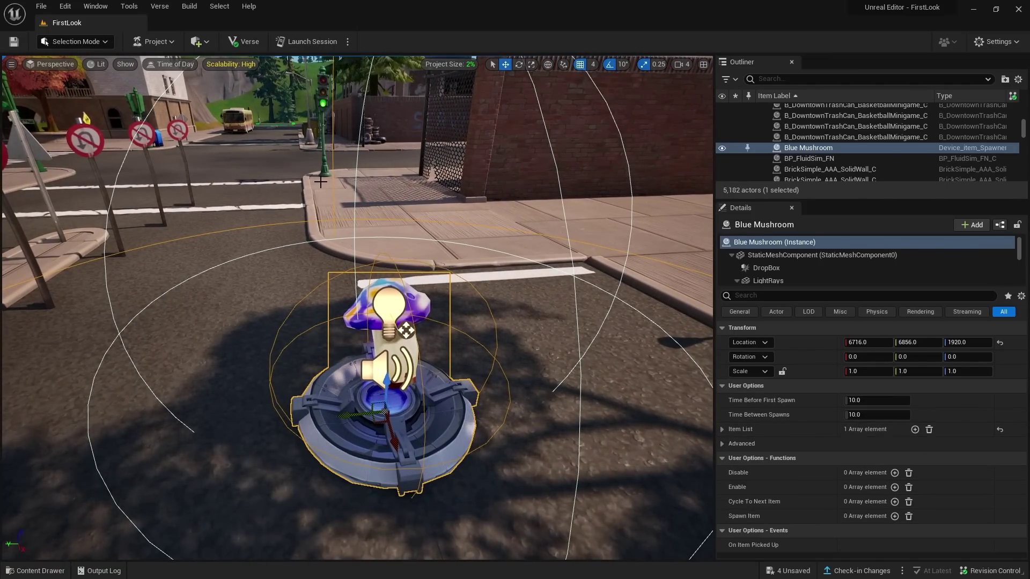
key(Delete)
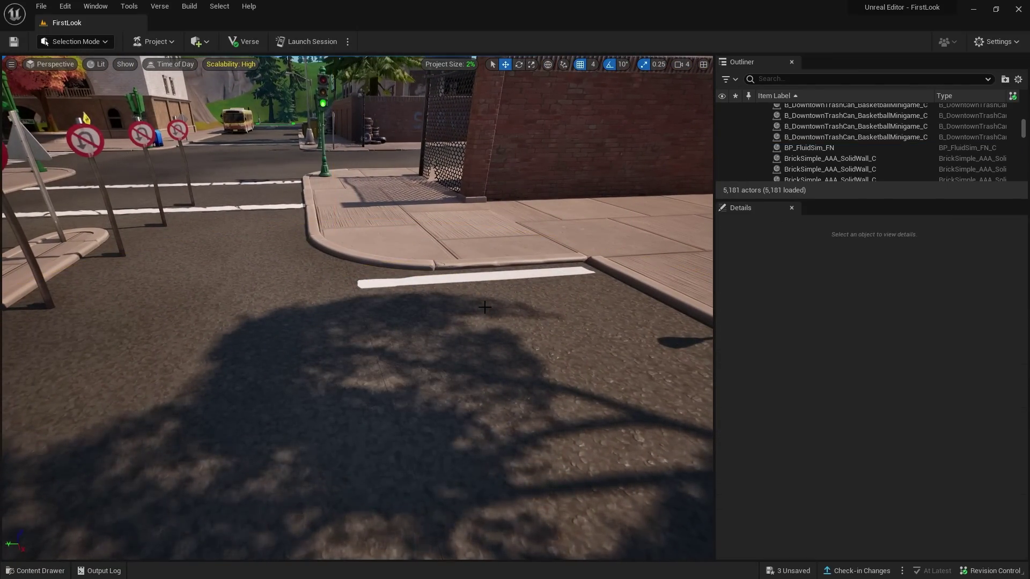
Create a Blueprint Class with parent Building Prop in FirstLook Content, keeping the default name, and open it for editing
click(68, 572)
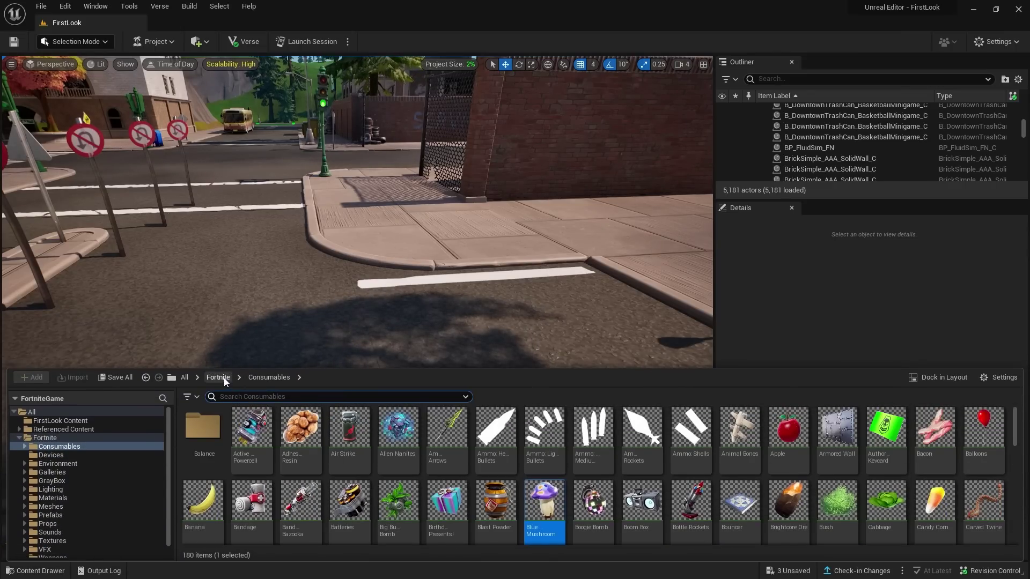
click(85, 438)
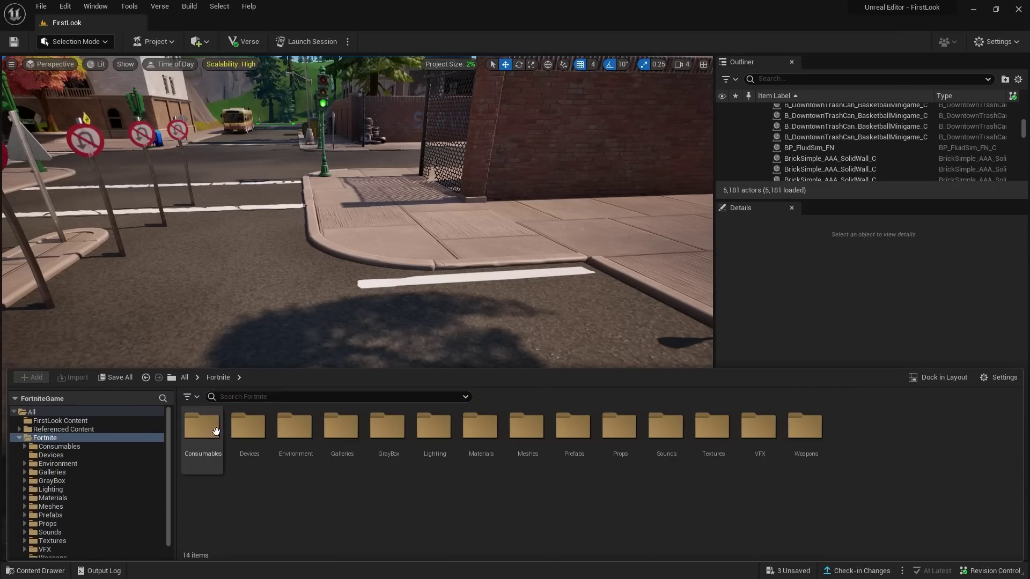
click(64, 422)
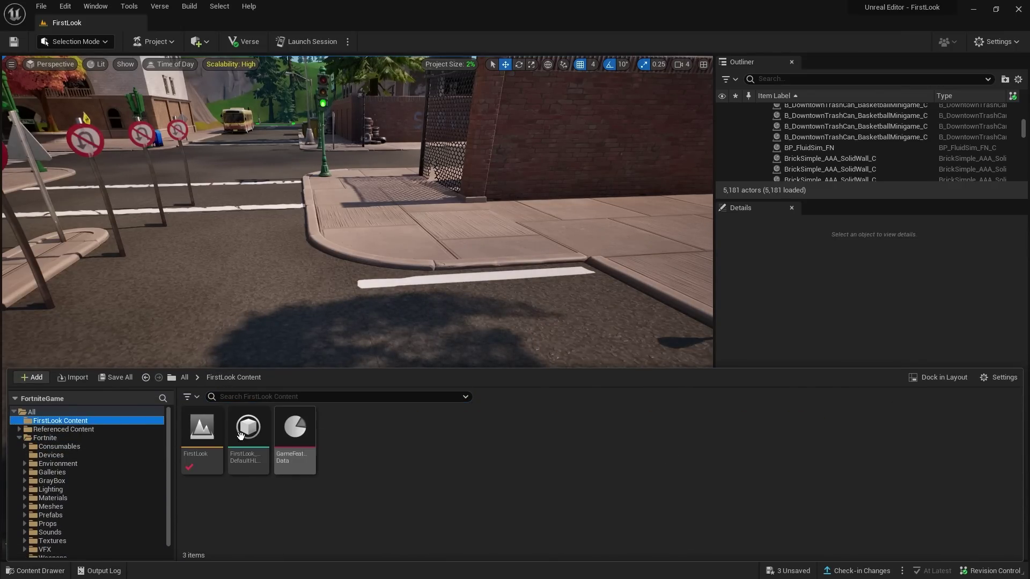
click(34, 375)
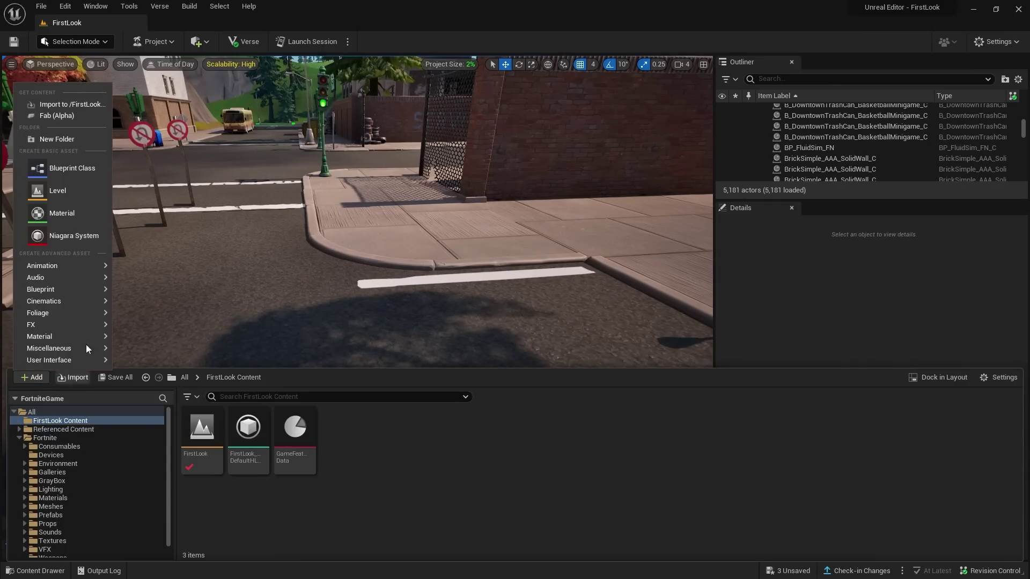
click(69, 167)
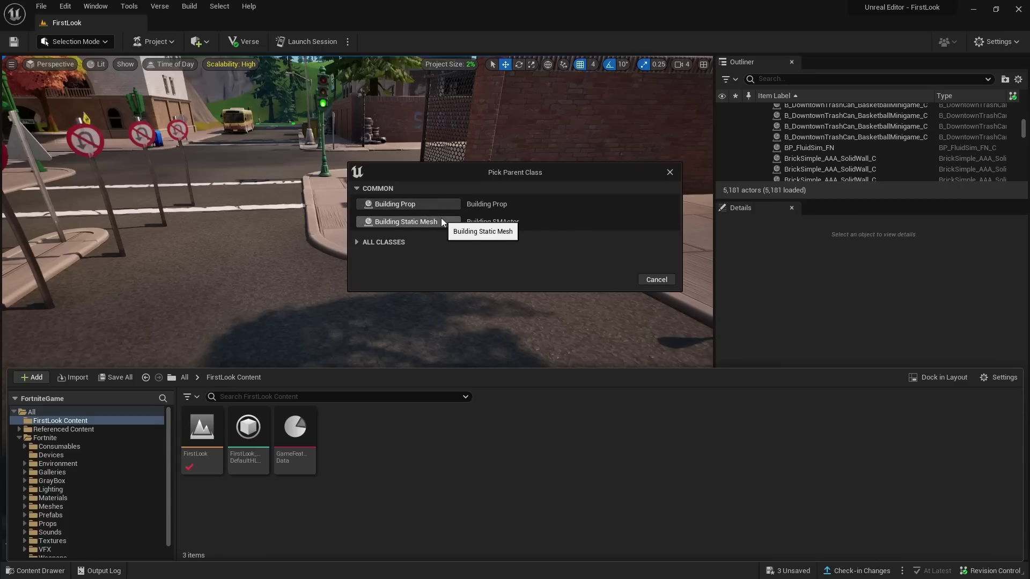
click(419, 205)
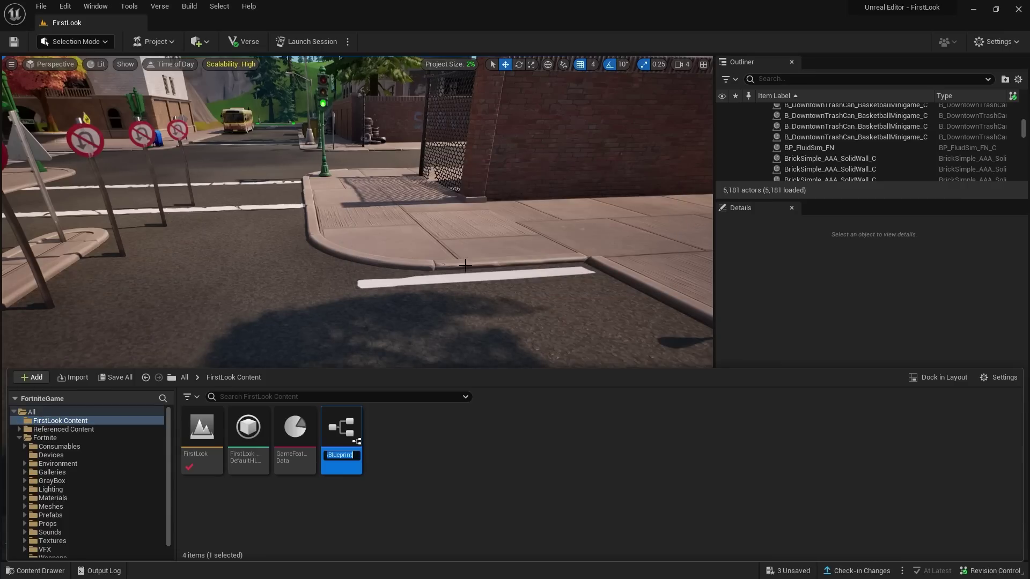
double_click(346, 423)
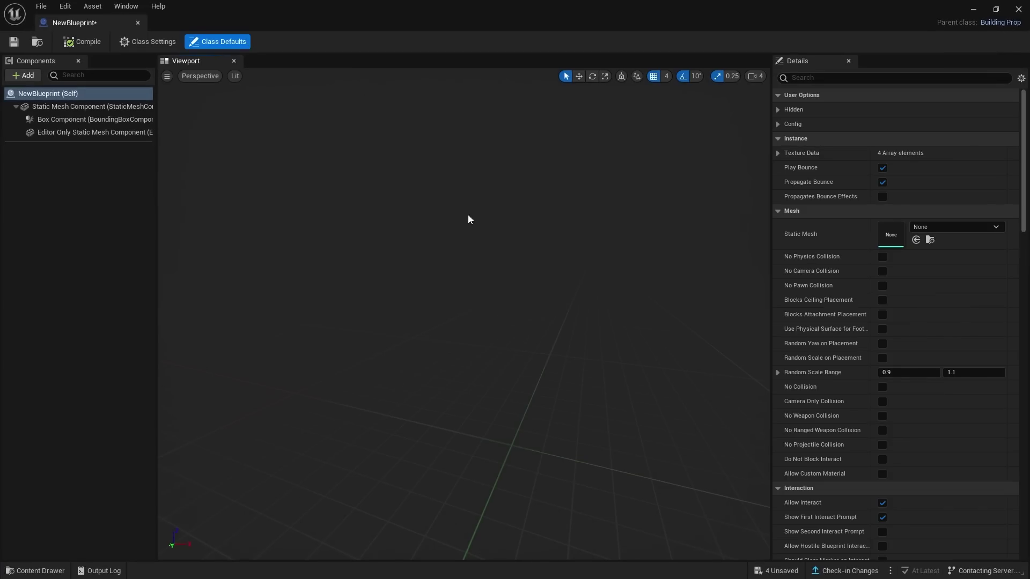
Assign the Cone mesh to the blueprint's Static Mesh Component, compile and save the blueprint, and close its editor
click(85, 110)
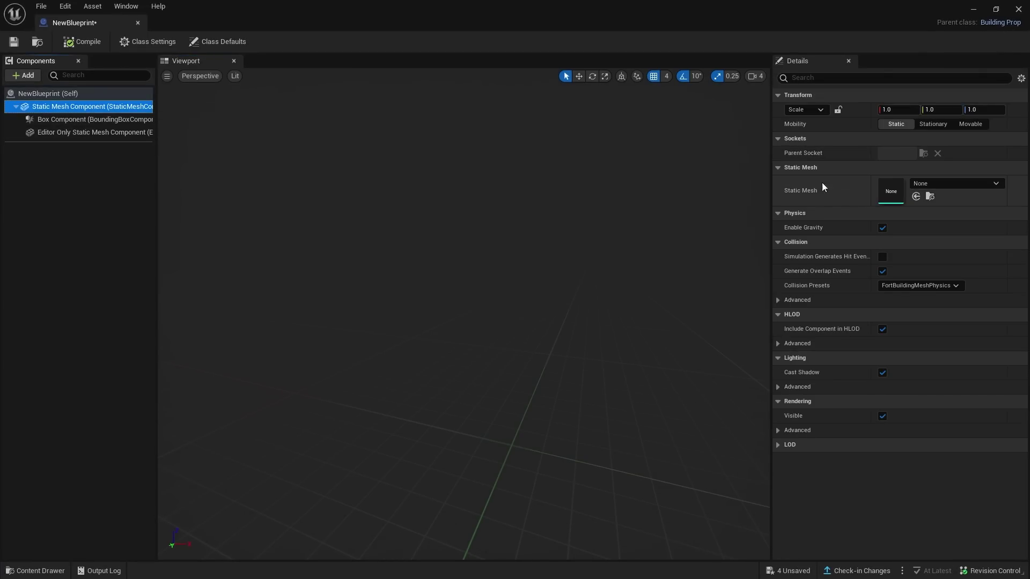
click(973, 183)
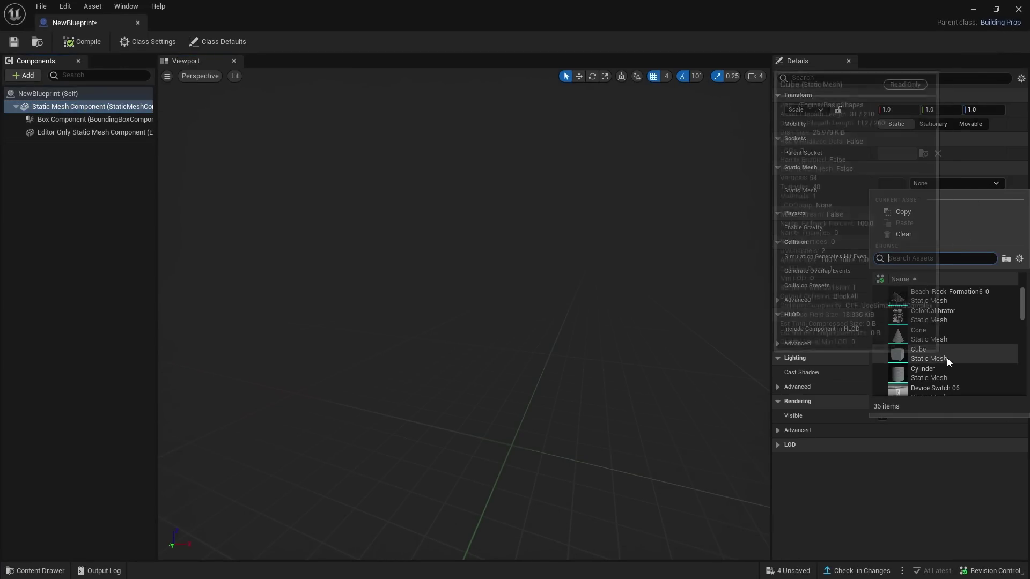
click(936, 333)
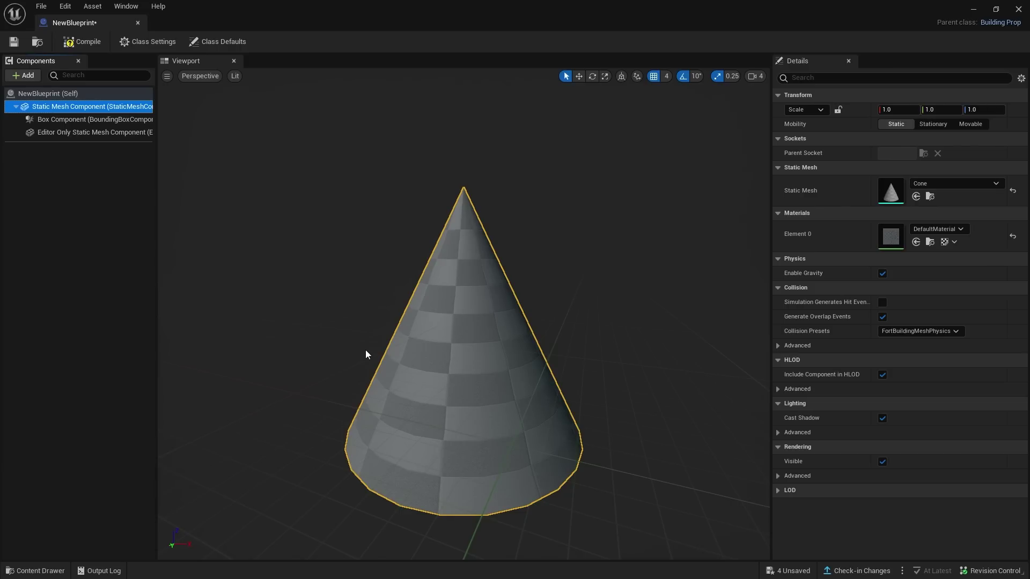
click(98, 46)
click(15, 43)
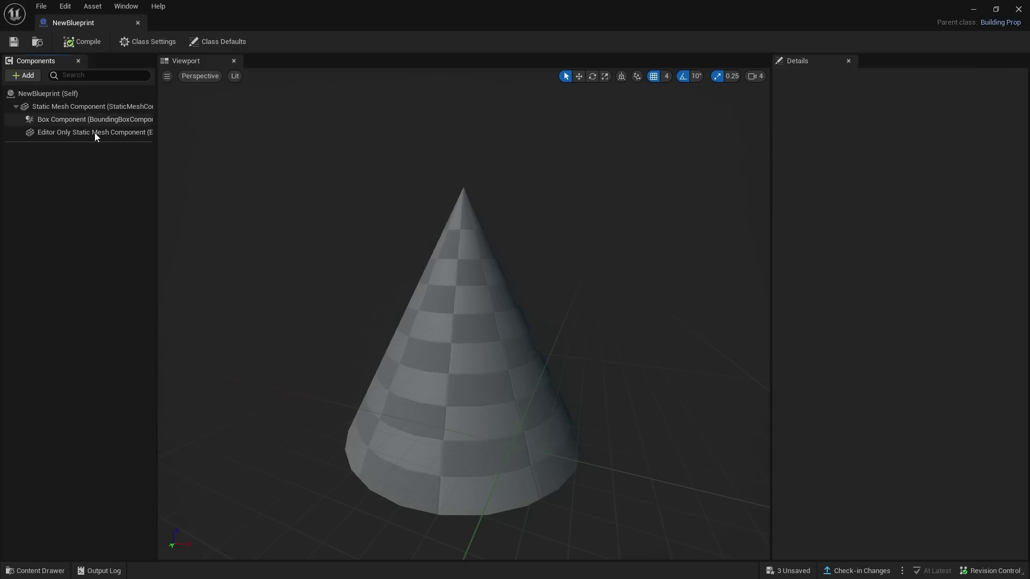
click(1019, 9)
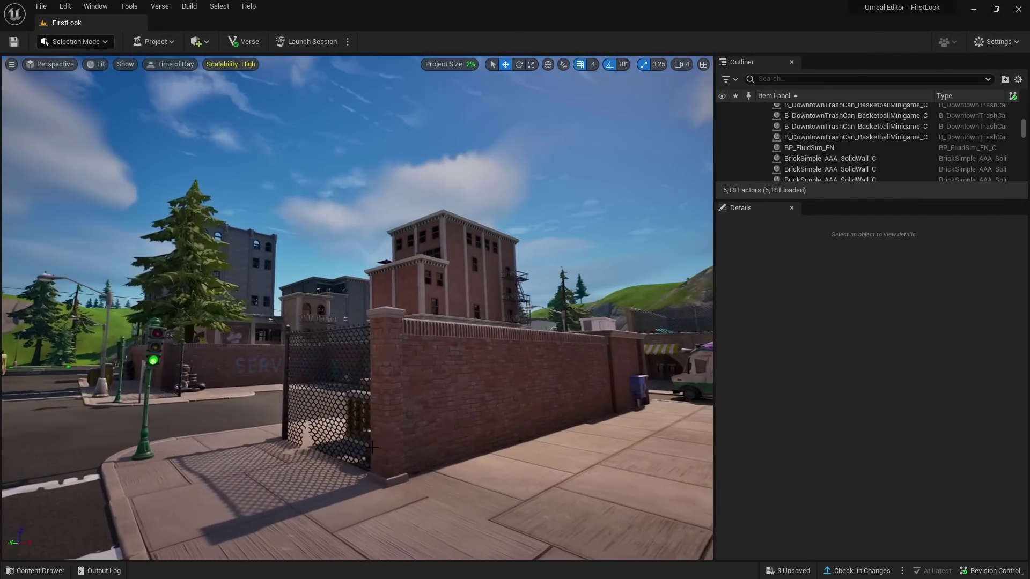
Place the new cone blueprint on the sidewalk beside the brick wall and shift it slightly along its X axis
click(40, 571)
drag(338, 440, 444, 322)
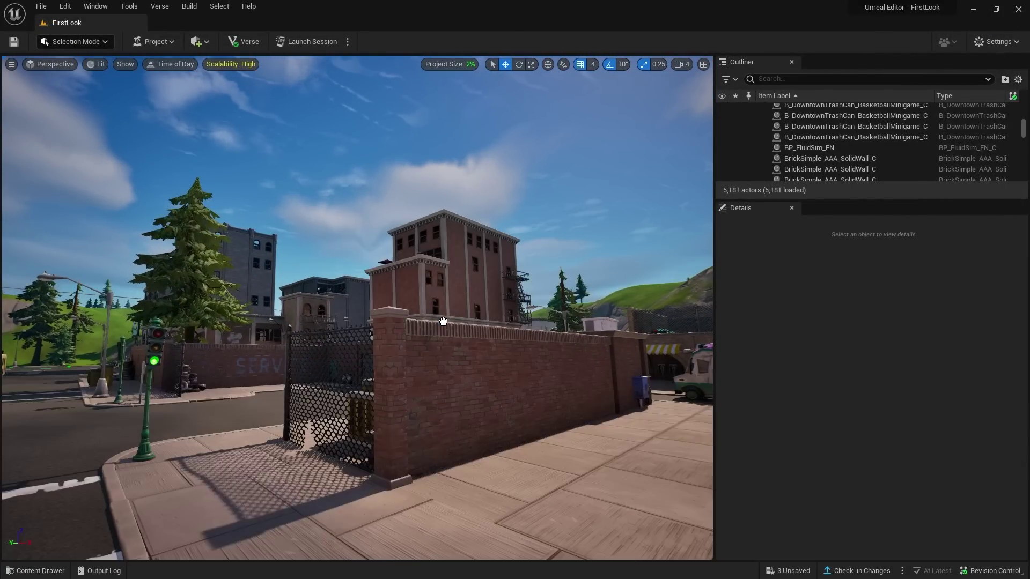
drag(482, 440, 482, 442)
mouse_move(469, 480)
right_down()
mouse_move(504, 480)
mouse_move(468, 481)
right_up()
key(w)
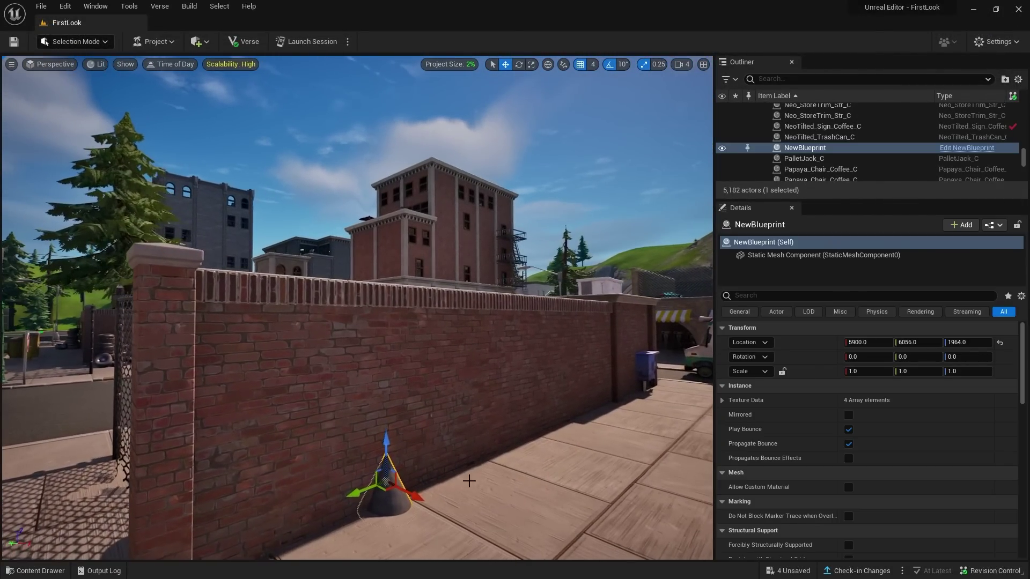
drag(421, 498, 437, 507)
Raise the cone in front of the brick wall and set its Building Attachment Slot to SLOT Wall and Type to ATTACH Wall
scroll(783, 473, down, 11)
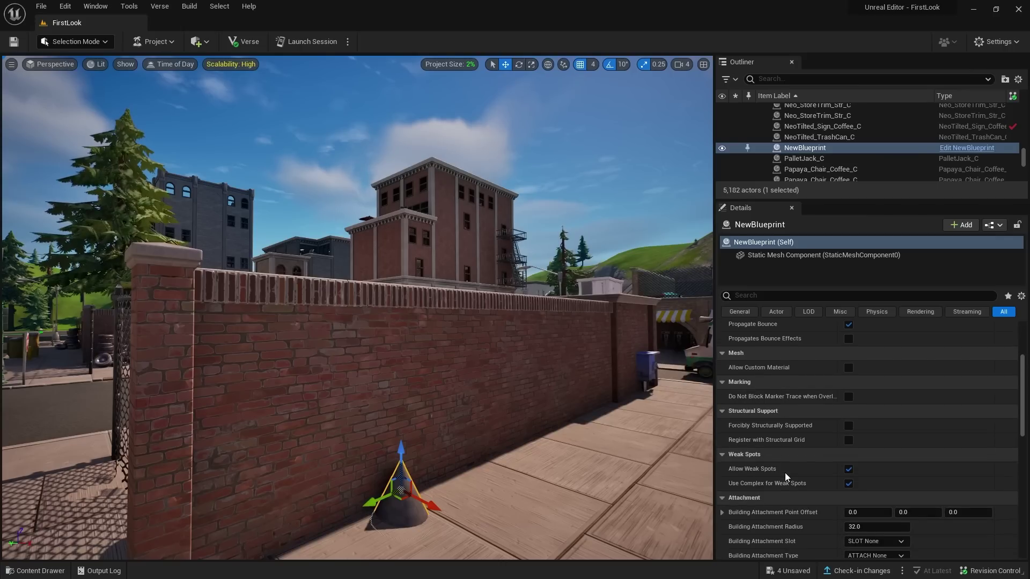
scroll(784, 471, down, 1)
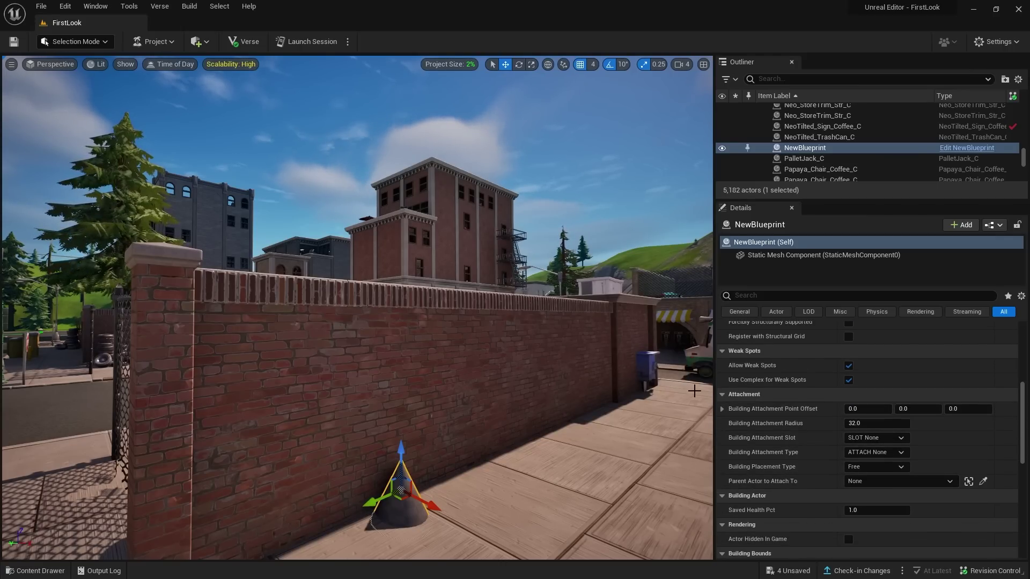
drag(400, 462, 400, 357)
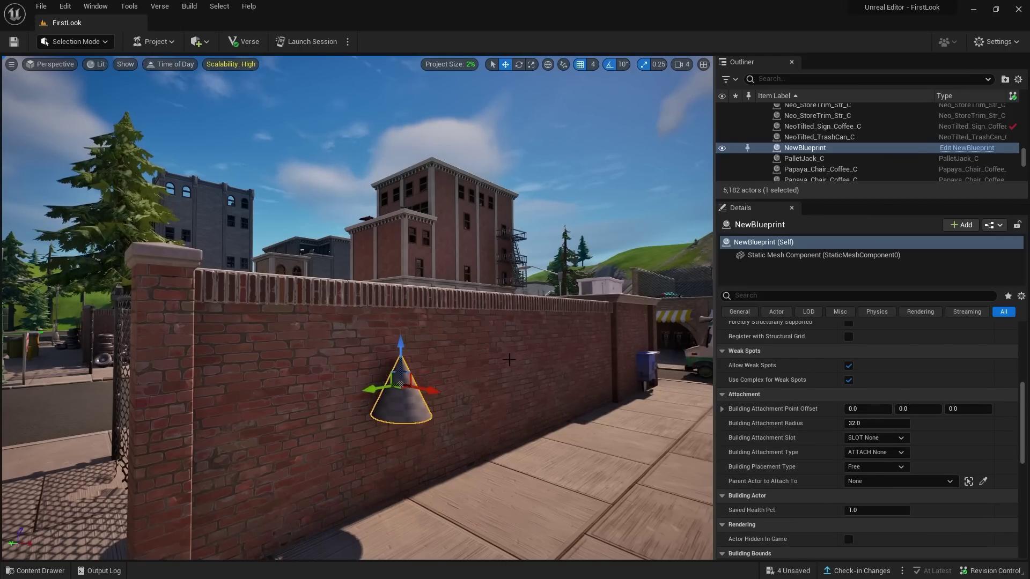
click(860, 439)
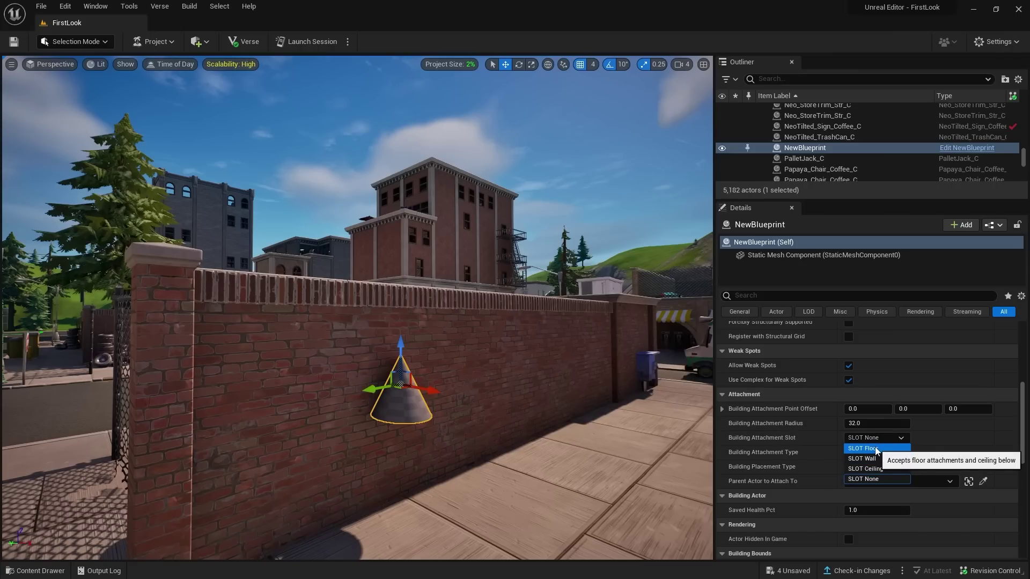
click(877, 459)
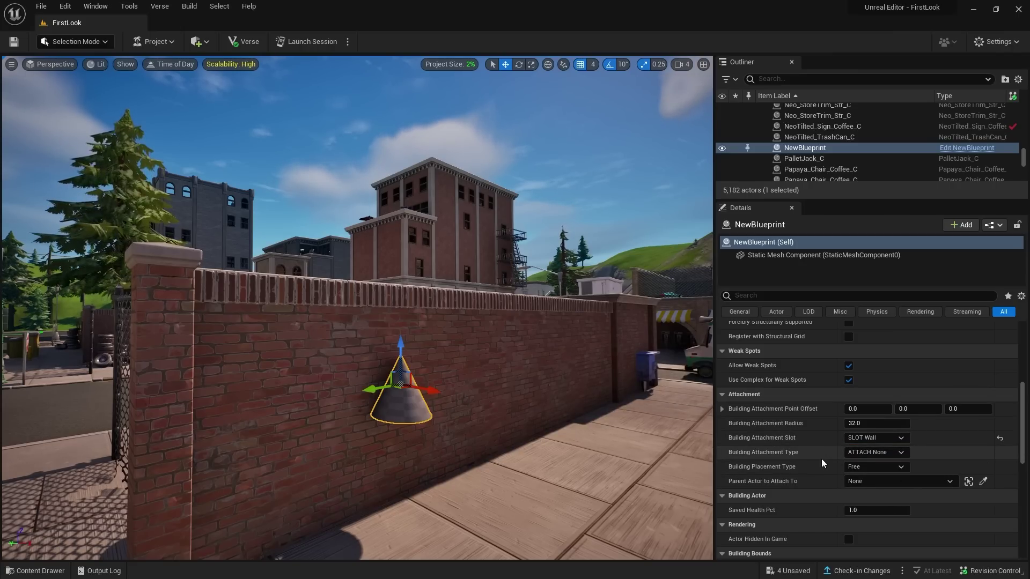
click(882, 453)
click(886, 473)
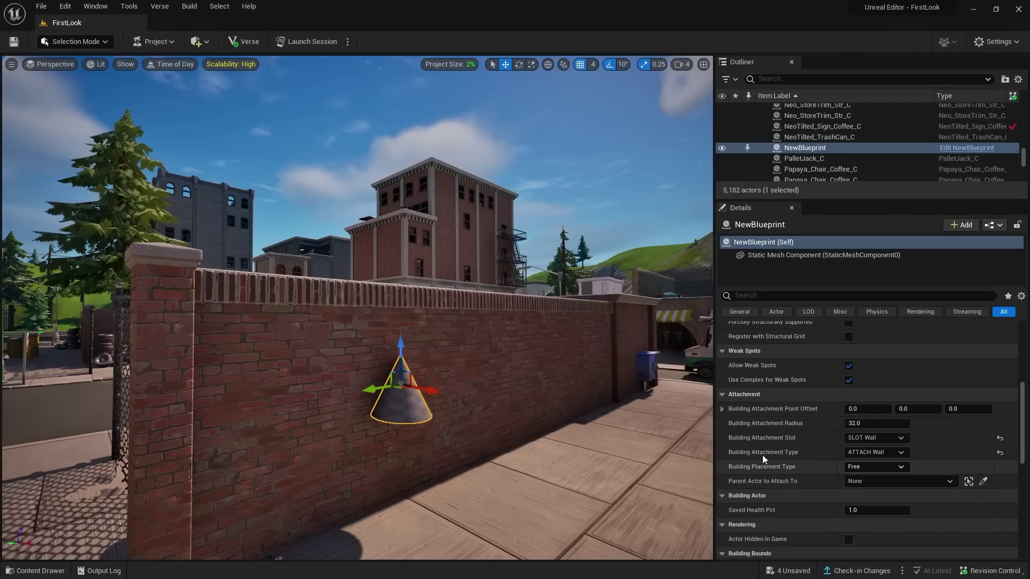
Shift the cone along the brick wall and pick the wall section Factory_Wall_32_C as its Parent Actor to Attach To
drag(385, 400, 348, 400)
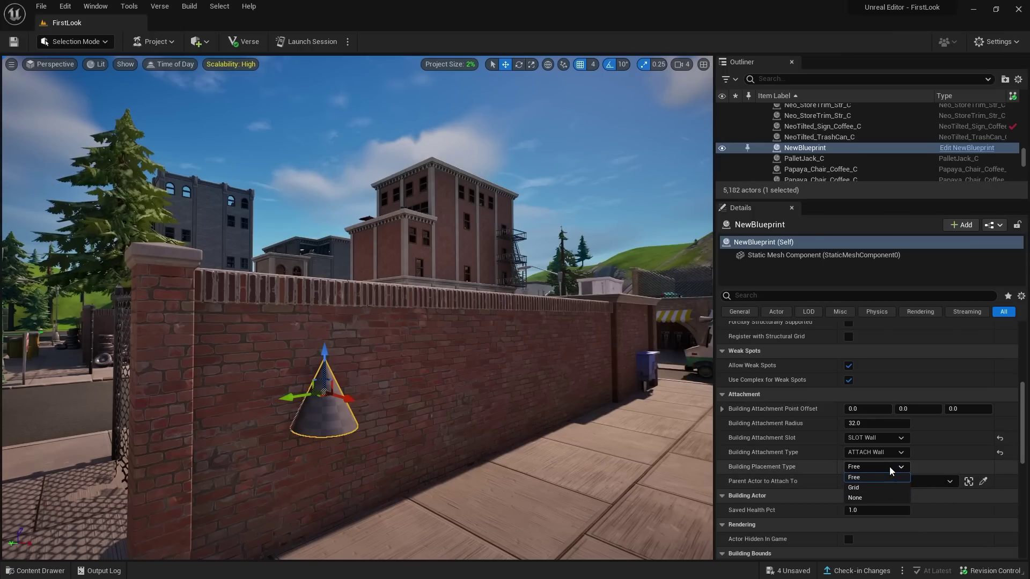
click(982, 481)
click(406, 468)
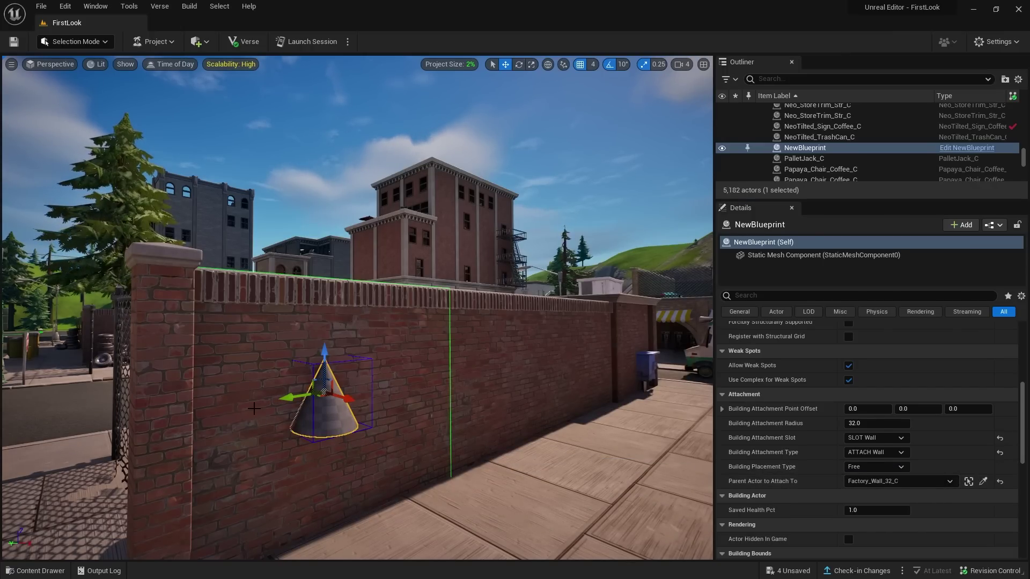
right_drag(406, 468, 339, 485)
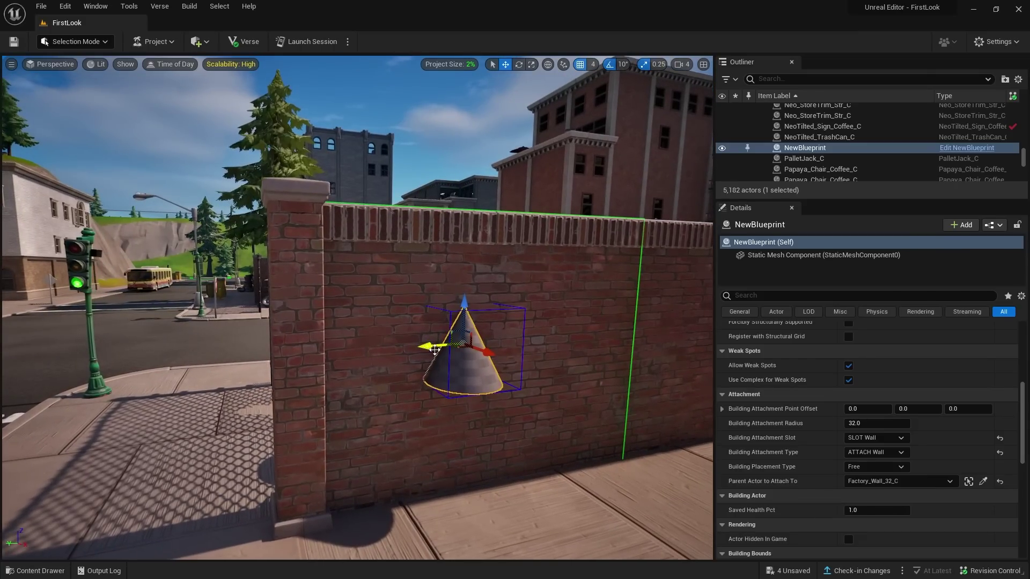
alt+drag(425, 390, 412, 388)
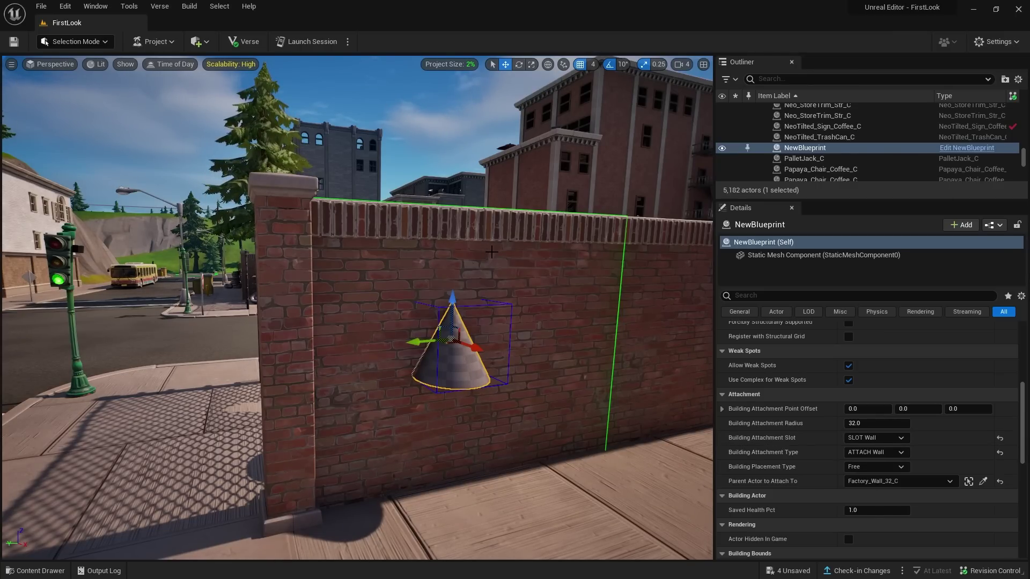
right_drag(470, 251, 638, 366)
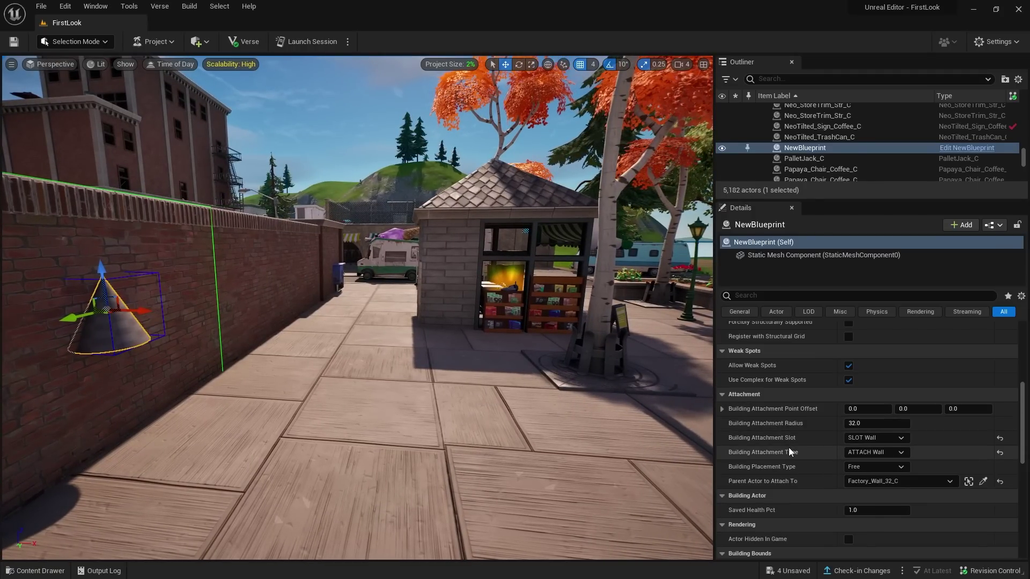
scroll(794, 449, up, 2)
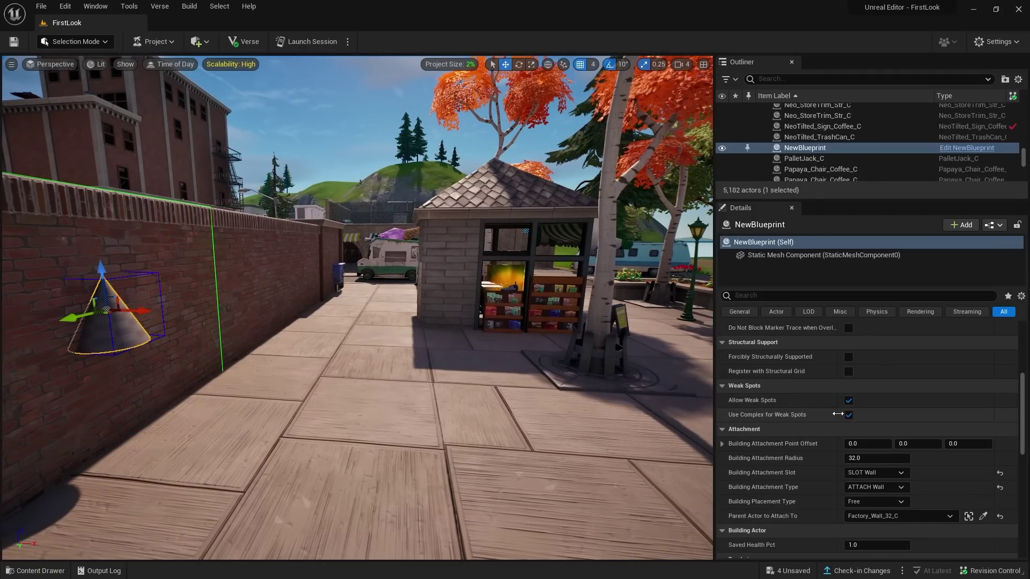